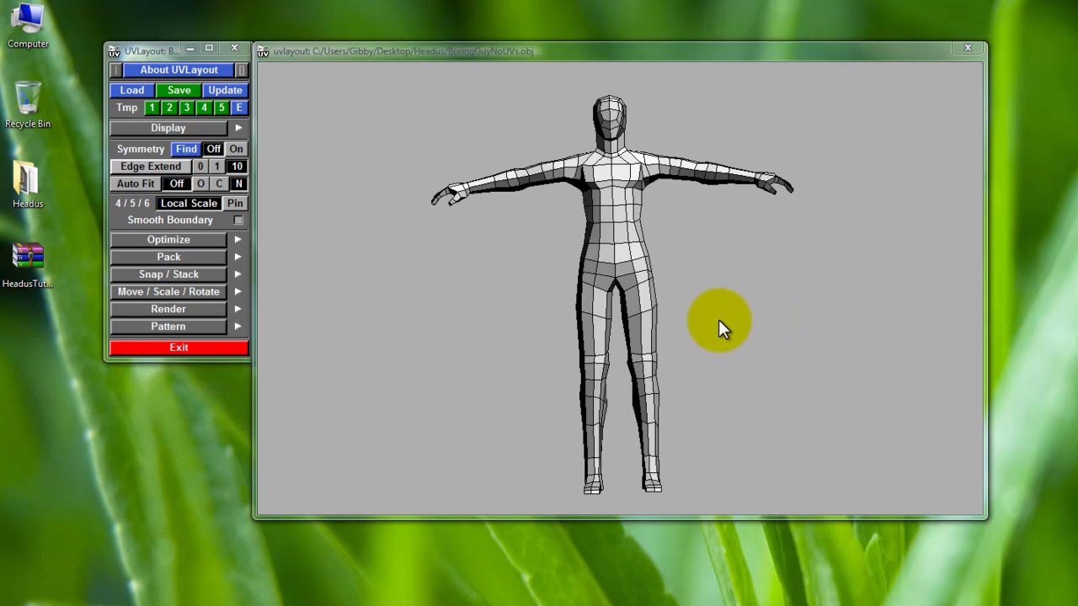
- Orbit the figure in the UVLayout viewport to inspect it from many angles
{"action": "left_click_drag", "start_coordinate": [720, 321], "coordinate": [709, 261]}
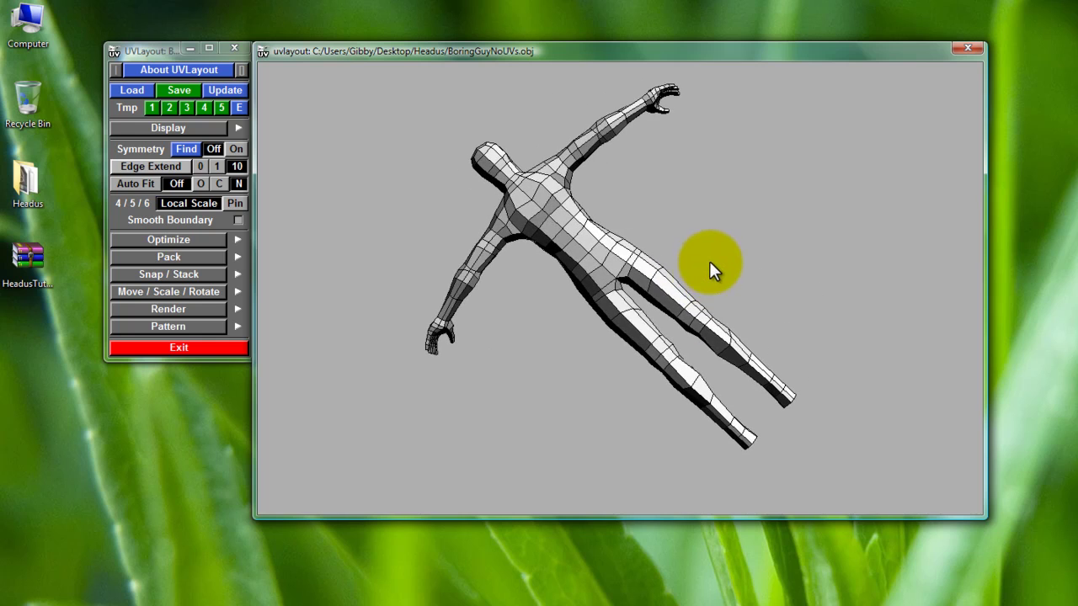
{"action": "left_click_drag", "start_coordinate": [447, 352], "coordinate": [515, 326]}
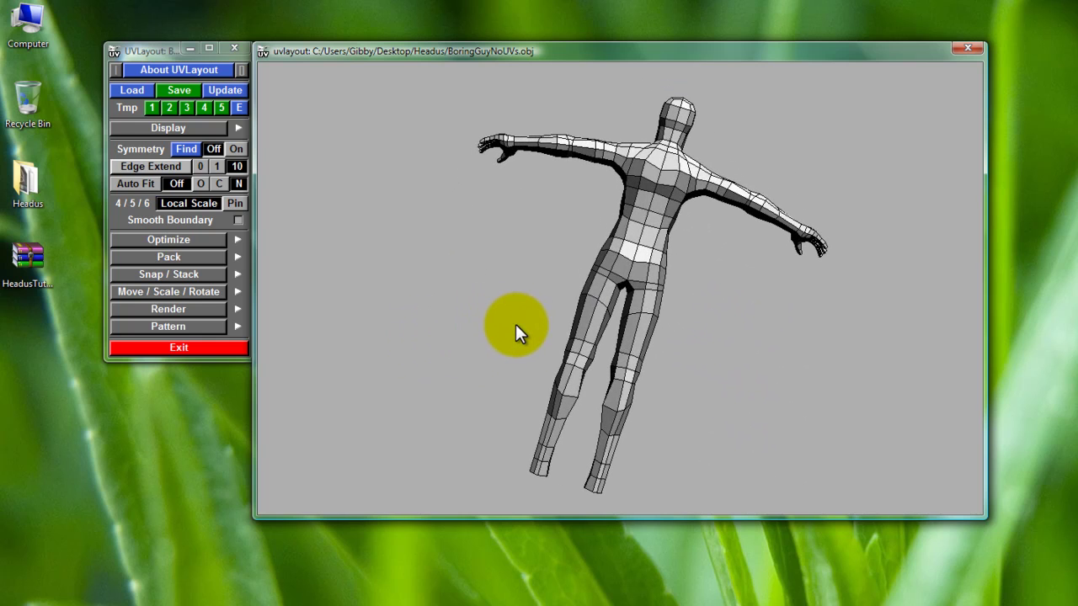
{"action": "middle_click_drag", "start_coordinate": [515, 332], "coordinate": [755, 596]}
{"action": "left_click_drag", "start_coordinate": [471, 246], "coordinate": [481, 273]}
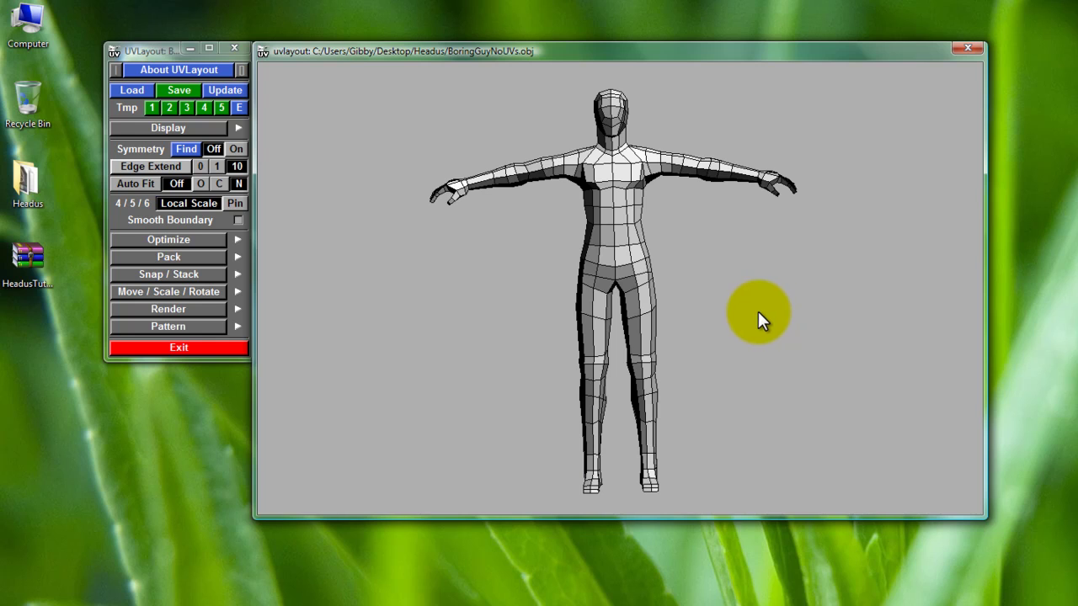
{"action": "left_click_drag", "start_coordinate": [775, 305], "coordinate": [515, 76]}
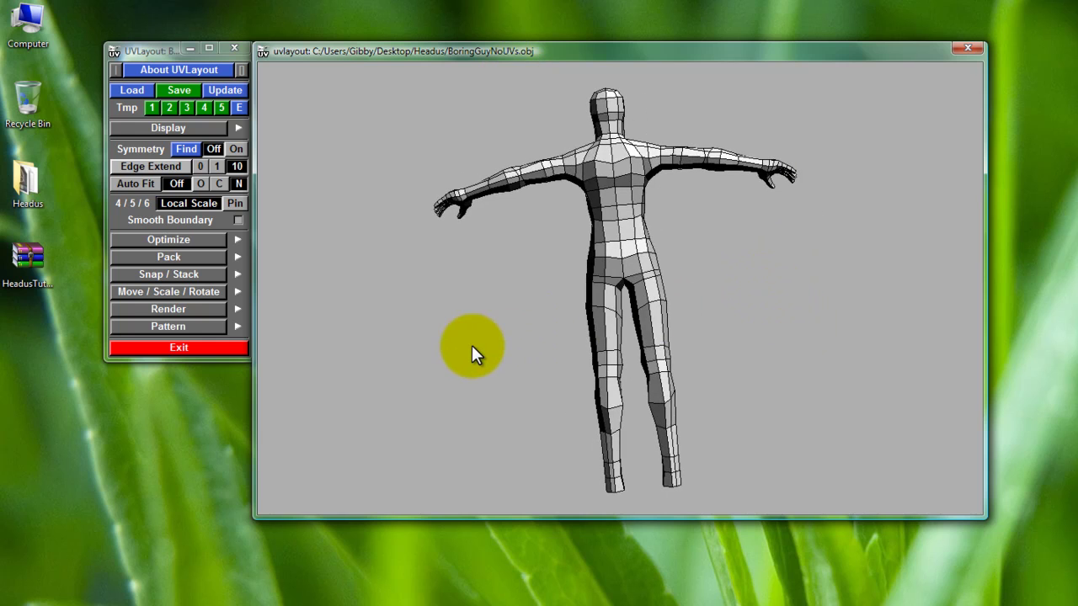
{"action": "left_click_drag", "start_coordinate": [472, 354], "coordinate": [725, 413]}
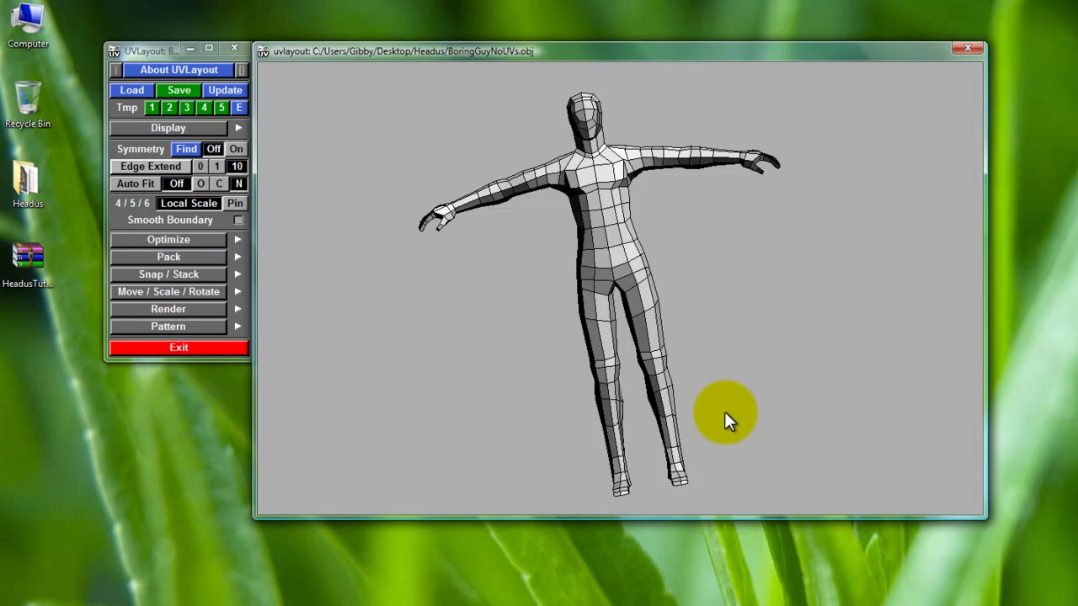
{"action": "left_click_drag", "start_coordinate": [748, 397], "coordinate": [709, 225]}
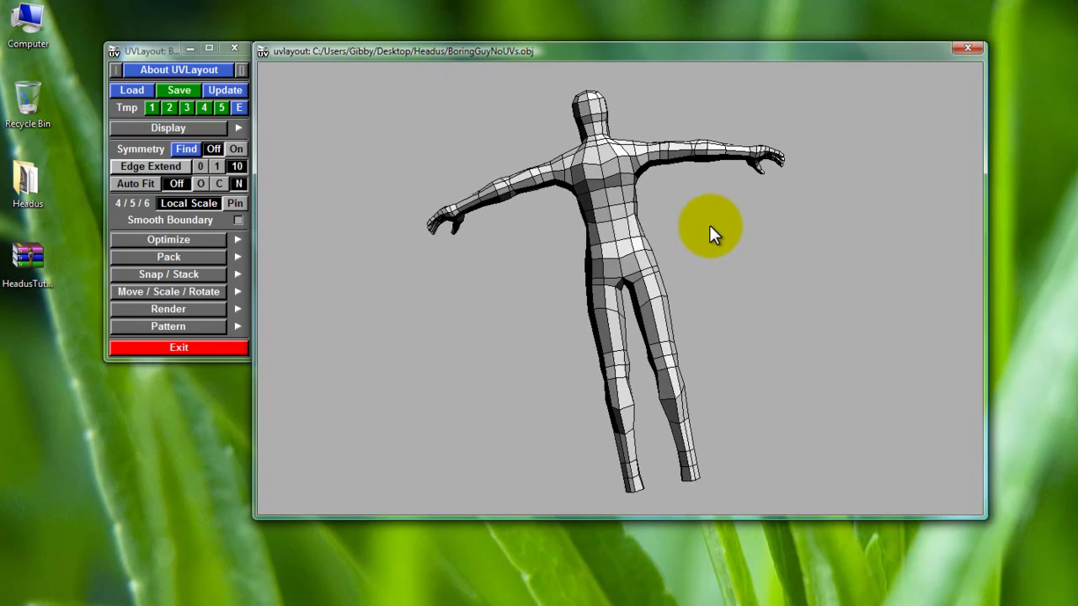
{"action": "left_click_drag", "start_coordinate": [478, 324], "coordinate": [713, 390]}
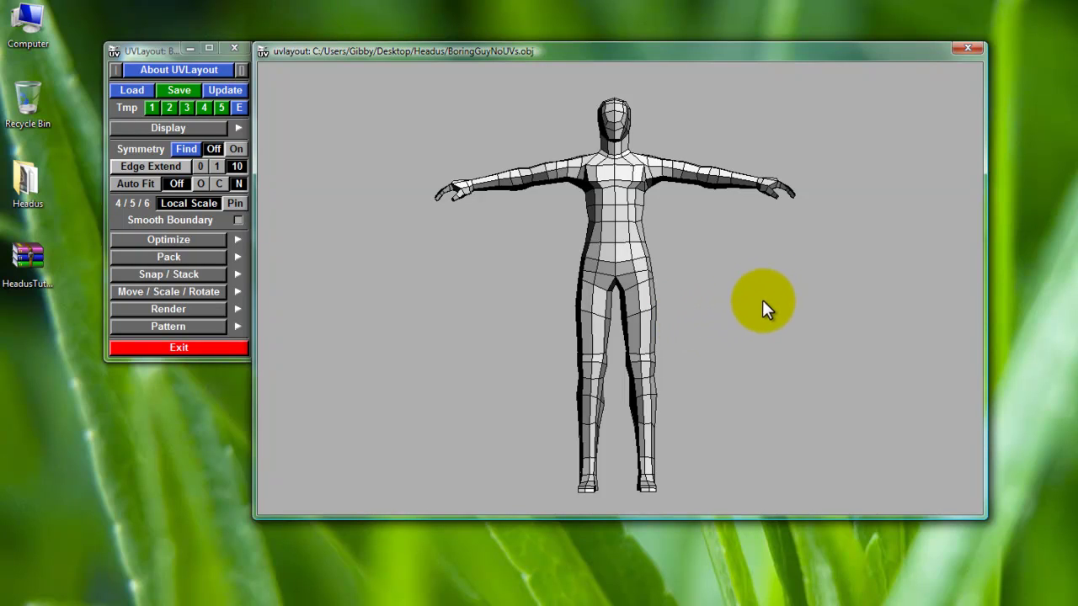
{"action": "left_click_drag", "start_coordinate": [729, 283], "coordinate": [722, 402]}
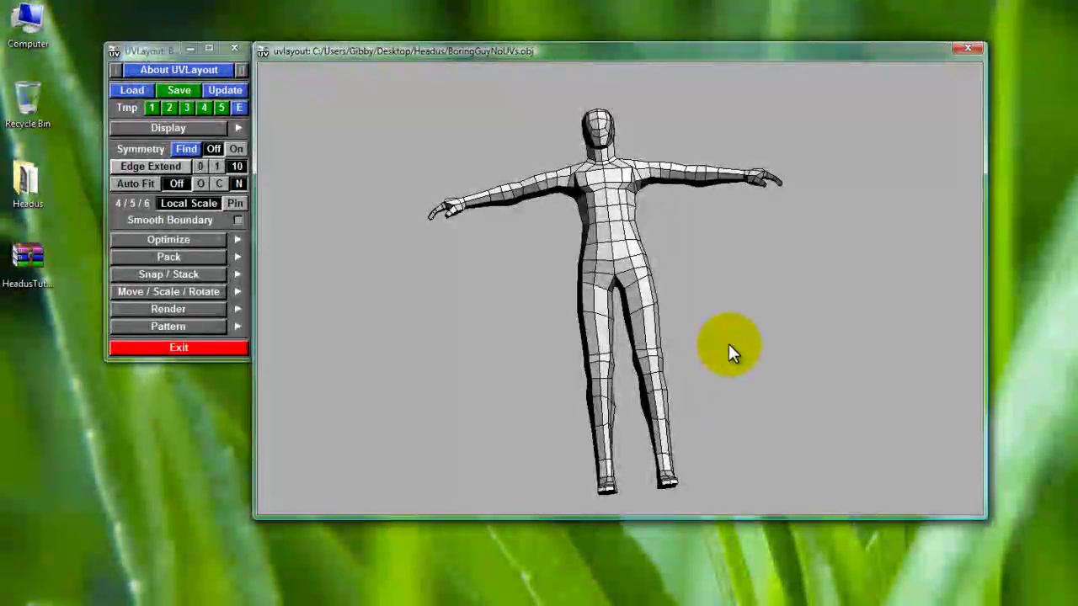
{"action": "left_click_drag", "start_coordinate": [692, 303], "coordinate": [725, 118]}
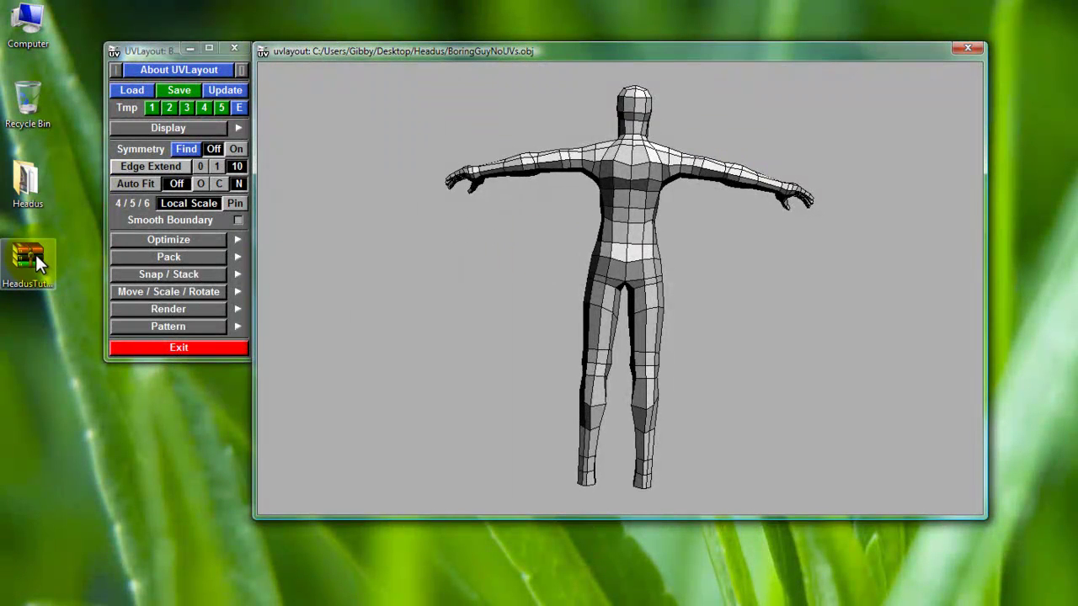
{"action": "left_click", "coordinate": [594, 334]}
{"action": "left_click_drag", "start_coordinate": [378, 283], "coordinate": [215, 199]}
- Browse the Headus folder's Rocky01.mb and UVtestingMap.jpg, then return to the UVLayout figure
{"action": "double_click", "coordinate": [21, 183]}
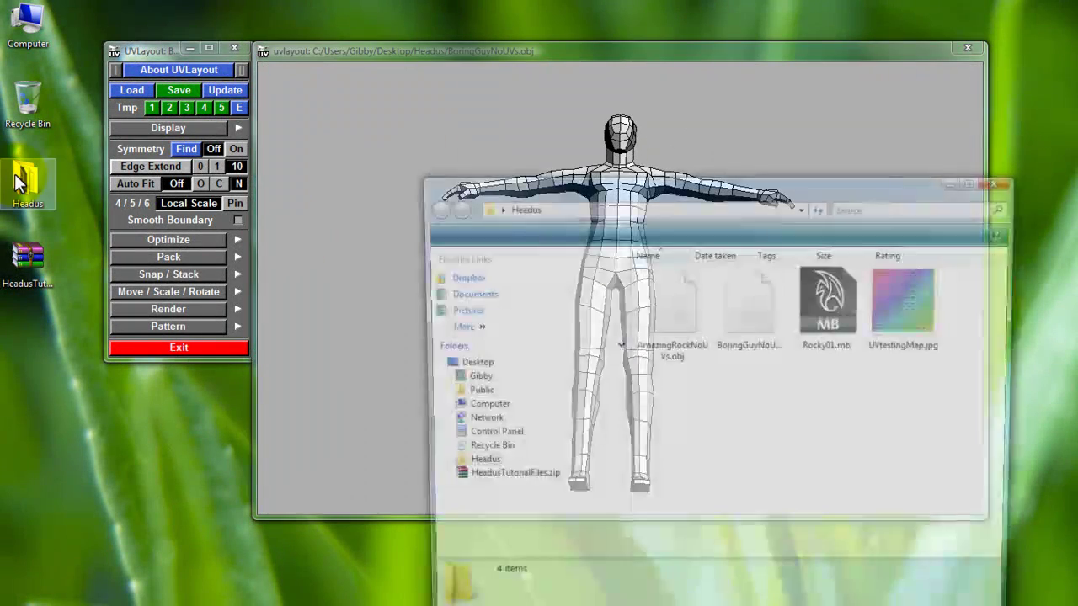
{"action": "left_click_drag", "start_coordinate": [707, 197], "coordinate": [816, 267]}
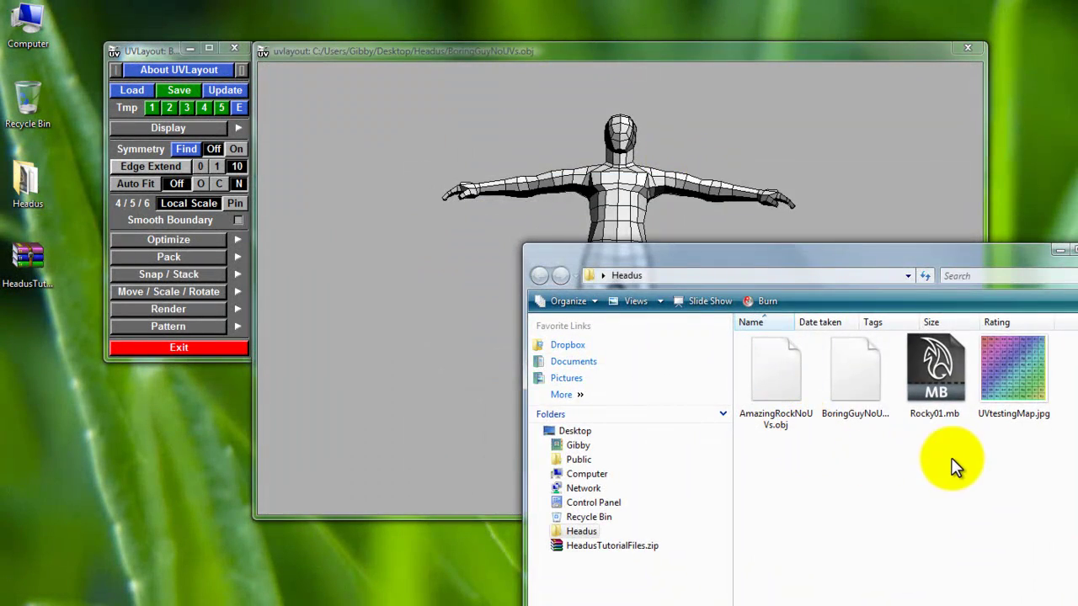
{"action": "left_click", "coordinate": [943, 383]}
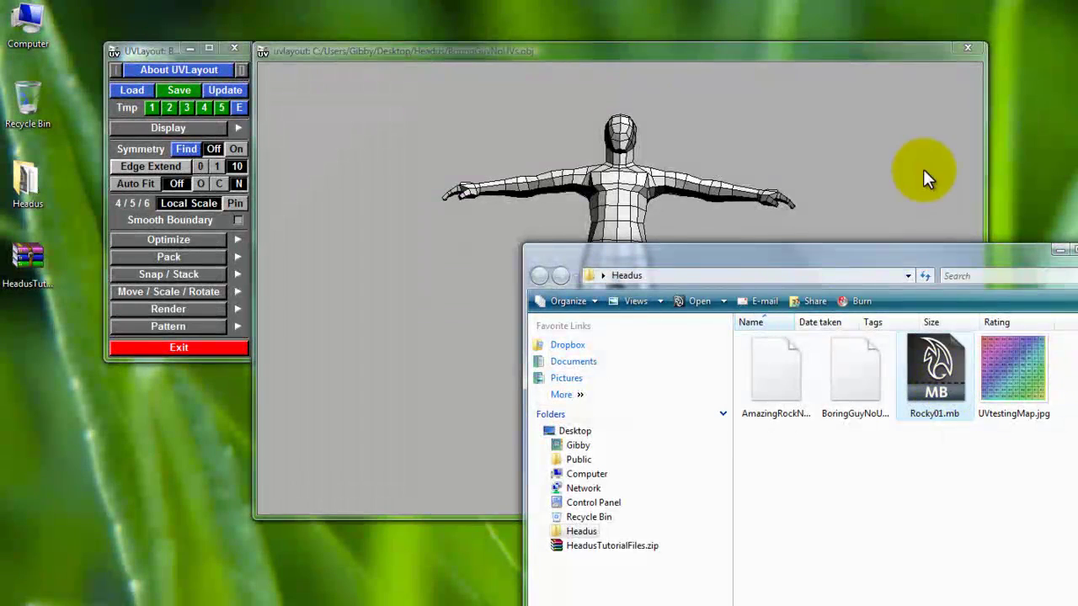
{"action": "left_click", "coordinate": [1011, 381]}
{"action": "left_click", "coordinate": [745, 114]}
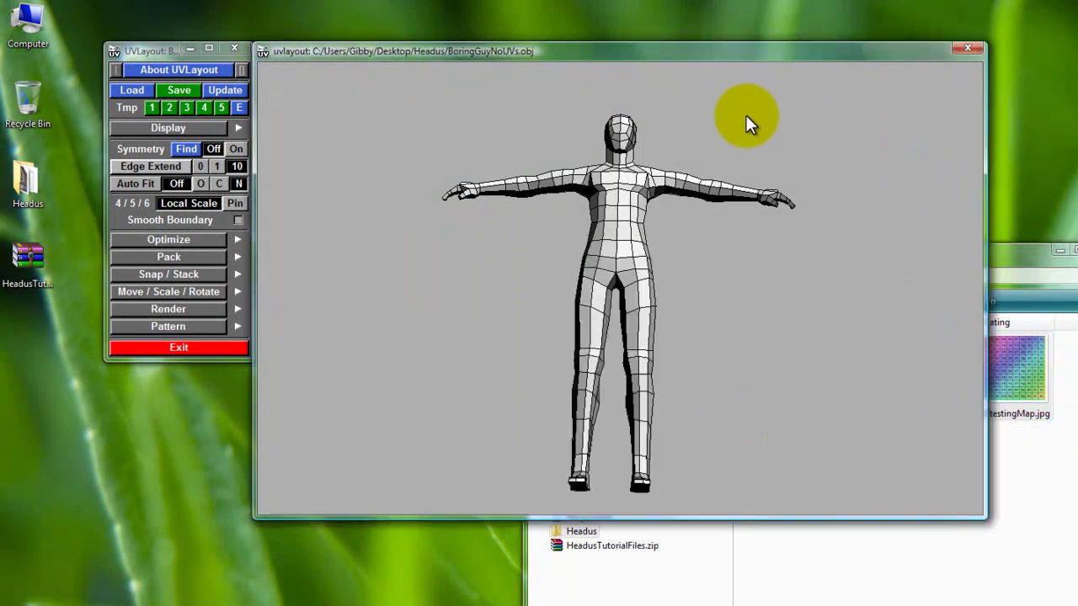
{"action": "left_click", "coordinate": [1033, 383]}
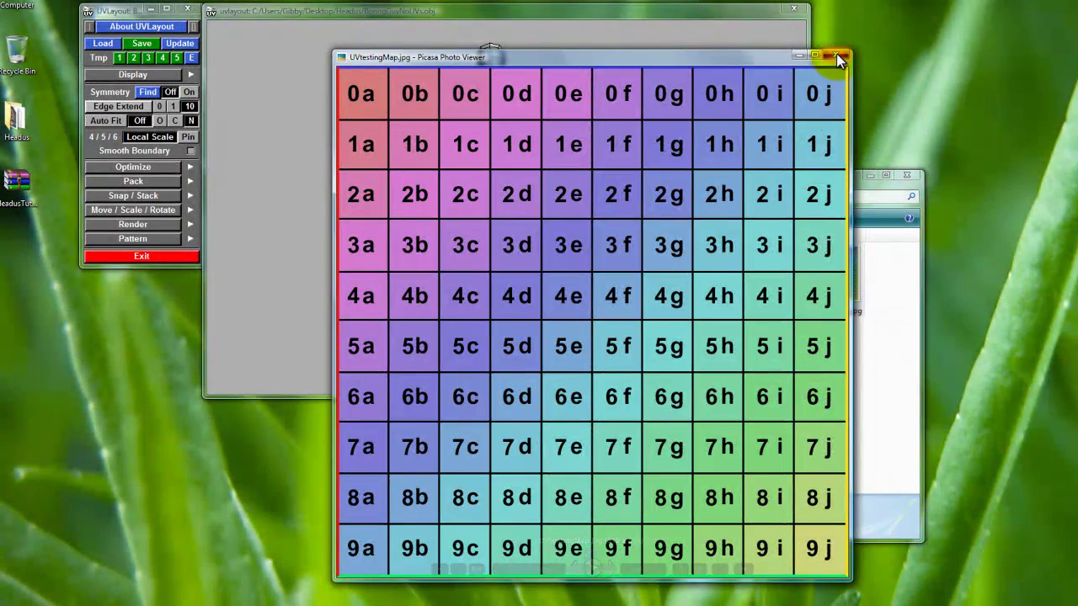
{"action": "left_click", "coordinate": [838, 58]}
{"action": "left_click", "coordinate": [569, 203]}
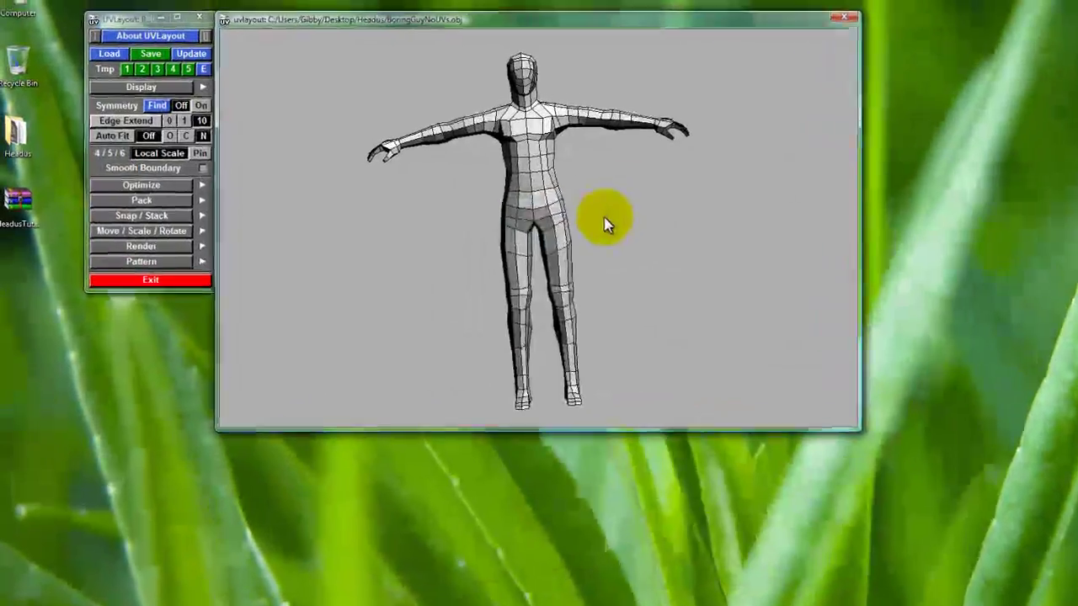
- Tumble the figure to inspect it, briefly reopening and dismissing the Headus folder
{"action": "left_click_drag", "start_coordinate": [608, 224], "coordinate": [672, 178]}
{"action": "left_click_drag", "start_coordinate": [682, 362], "coordinate": [758, 286]}
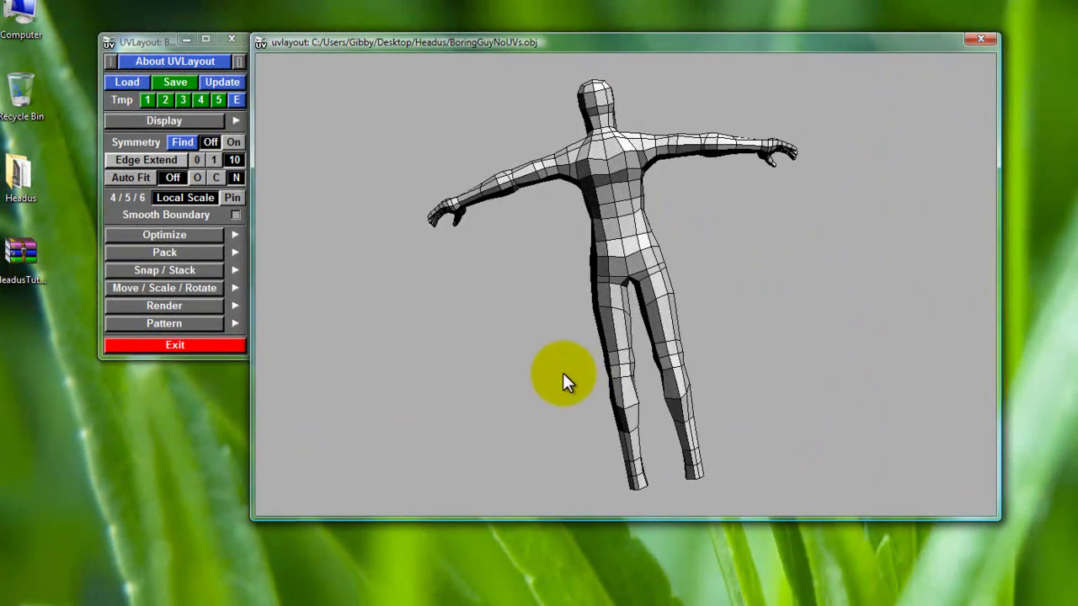
{"action": "mouse_move", "coordinate": [498, 338]}
{"action": "left_mouse_down"}
{"action": "mouse_move", "coordinate": [667, 347]}
{"action": "mouse_move", "coordinate": [782, 500]}
{"action": "mouse_move", "coordinate": [715, 361]}
{"action": "mouse_move", "coordinate": [726, 427]}
{"action": "left_mouse_up"}
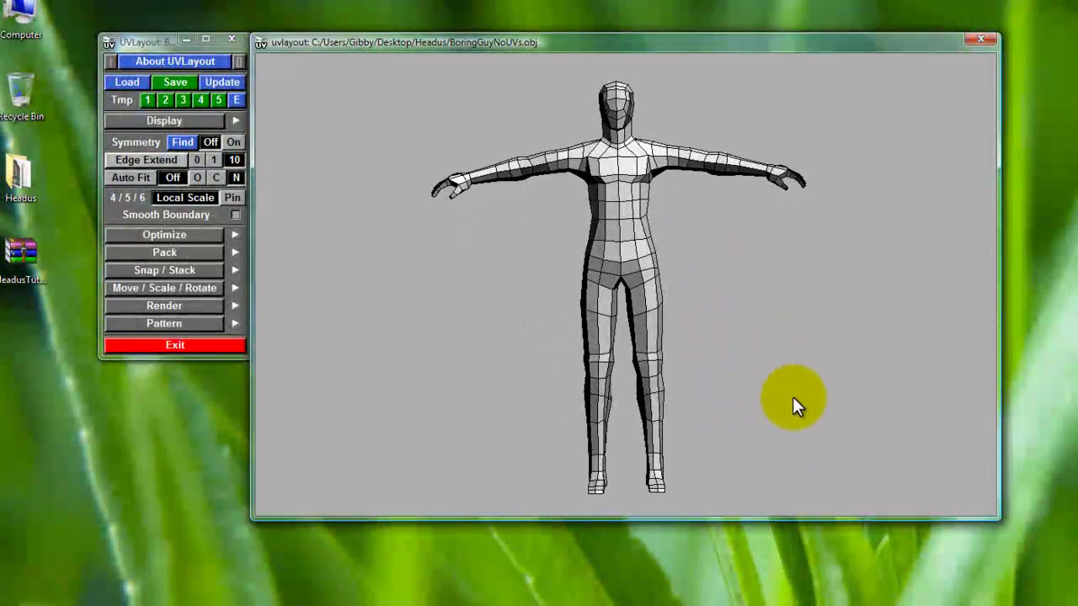
{"action": "left_click_drag", "start_coordinate": [797, 405], "coordinate": [727, 416]}
{"action": "mouse_move", "coordinate": [753, 303]}
{"action": "left_mouse_down"}
{"action": "mouse_move", "coordinate": [743, 282]}
{"action": "mouse_move", "coordinate": [741, 301]}
{"action": "left_mouse_up"}
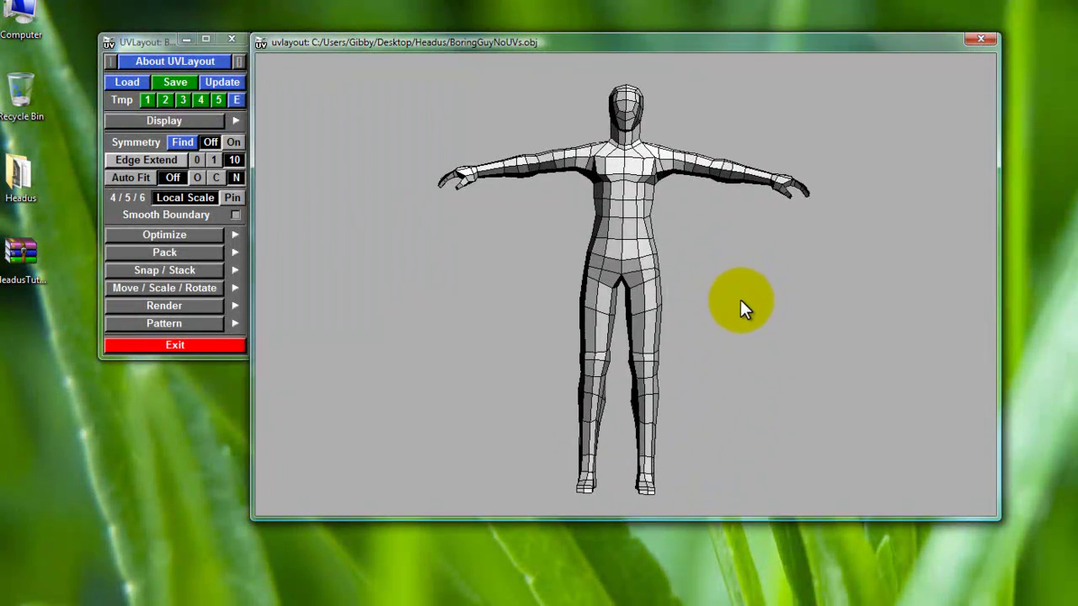
{"action": "double_click", "coordinate": [20, 174]}
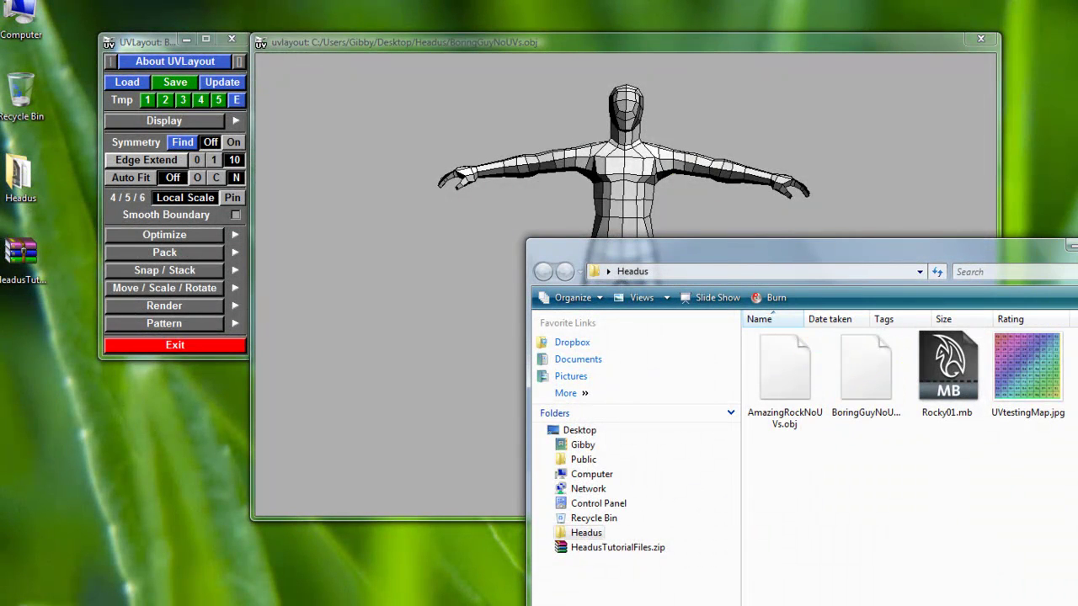
{"action": "left_click", "coordinate": [1074, 246]}
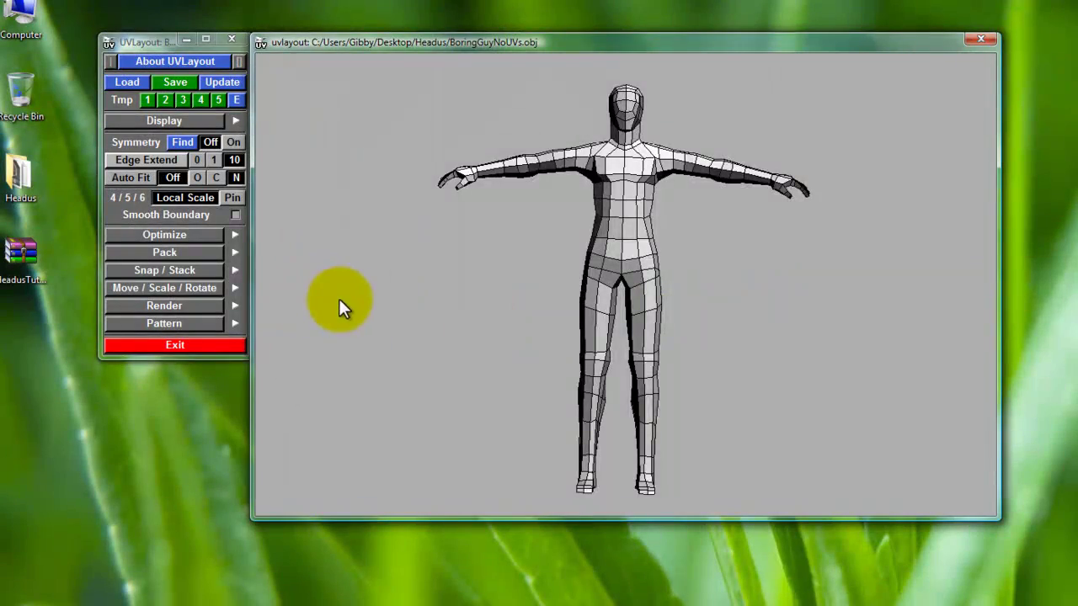
{"action": "left_click_drag", "start_coordinate": [339, 301], "coordinate": [768, 345]}
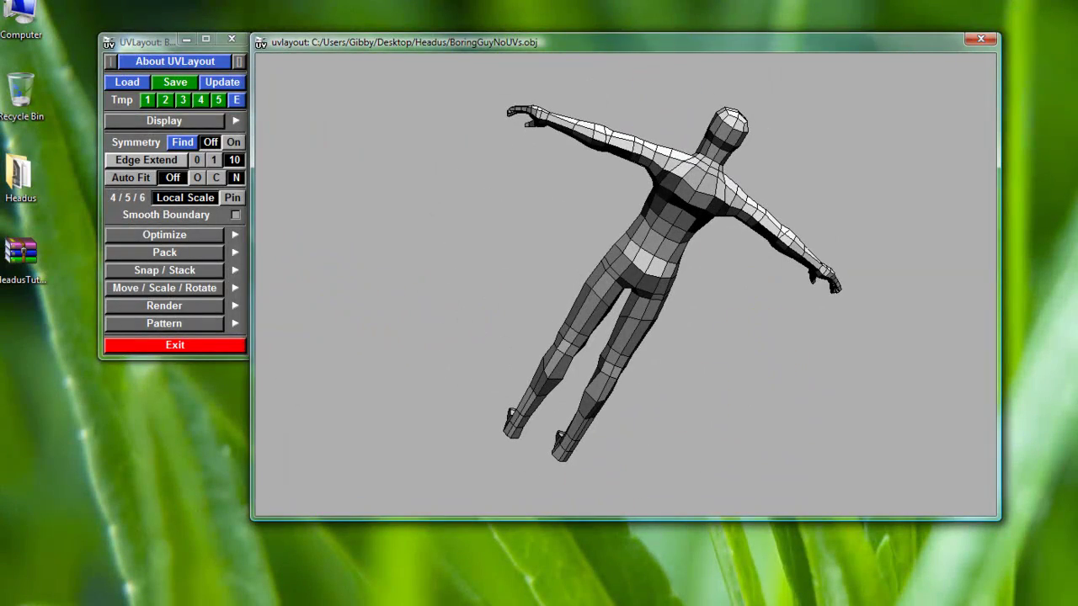
- Search the web for 'headus uv layout' and view its home and demo pages
{"action": "key", "text": "super"}
{"action": "left_click", "coordinate": [58, 28]}
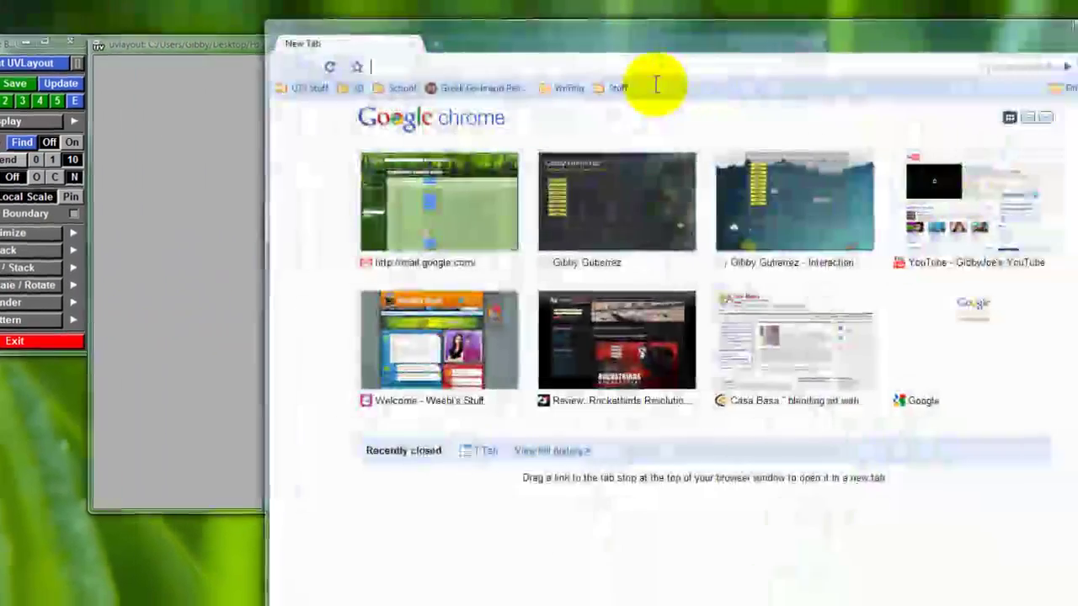
{"action": "type", "text": "headus "}
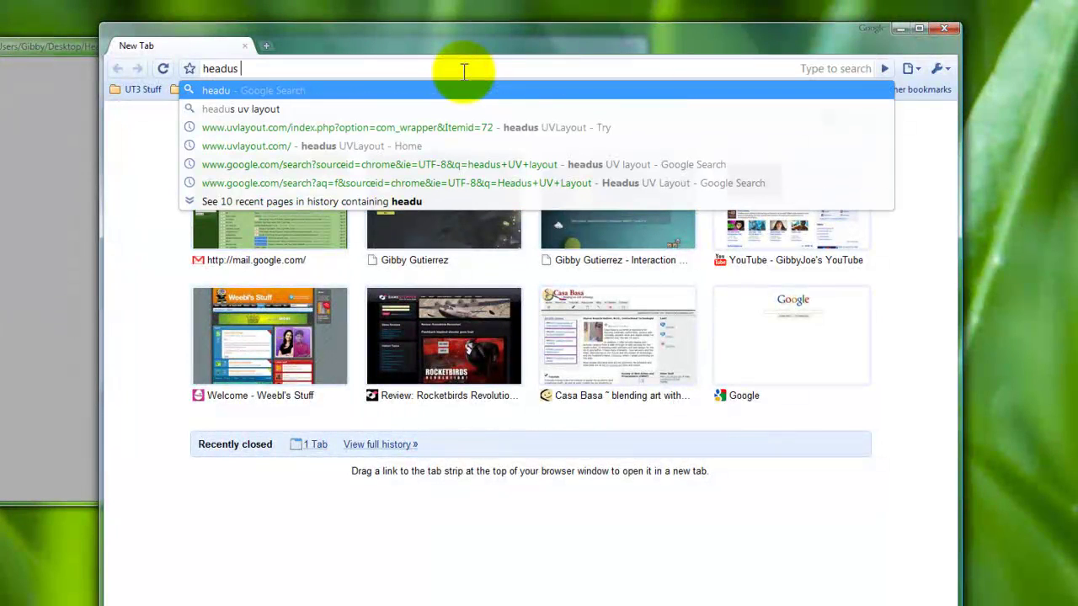
{"action": "type", "text": "uv layout"}
{"action": "key", "text": "Return"}
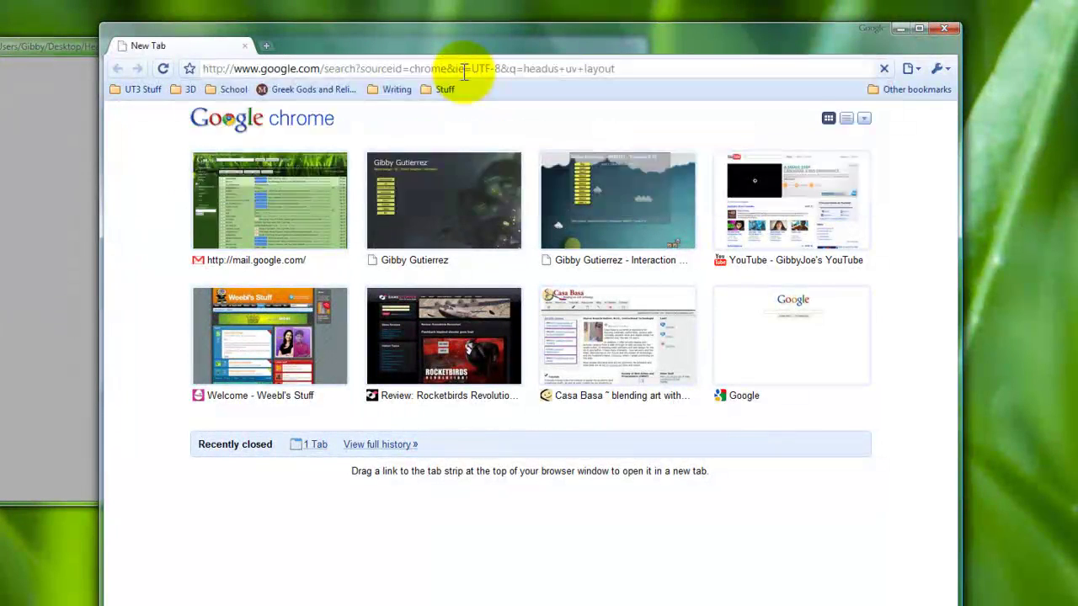
{"action": "left_click", "coordinate": [227, 230]}
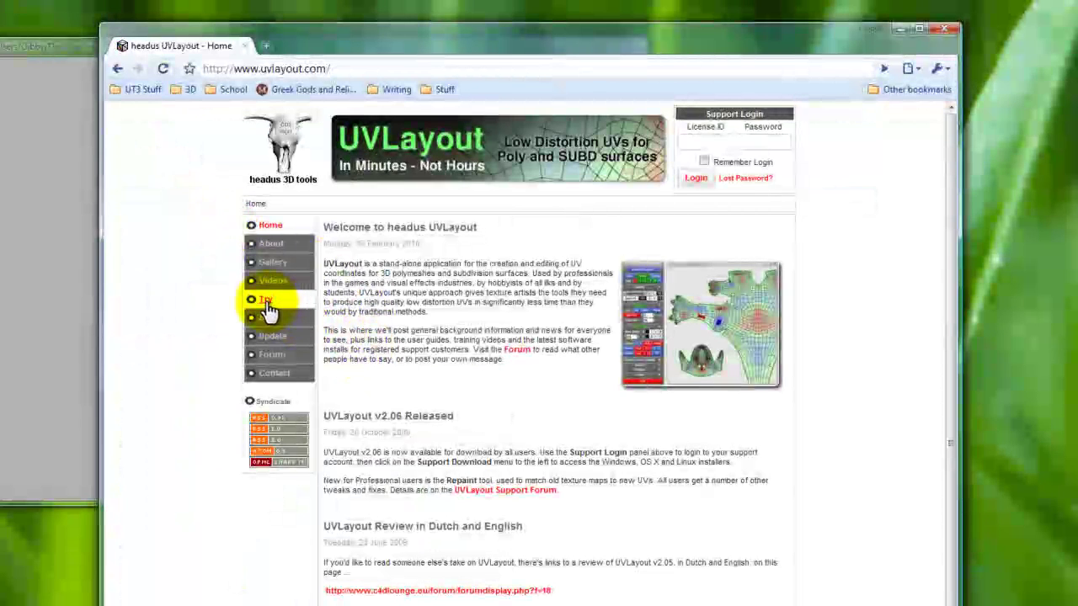
{"action": "left_click", "coordinate": [267, 307]}
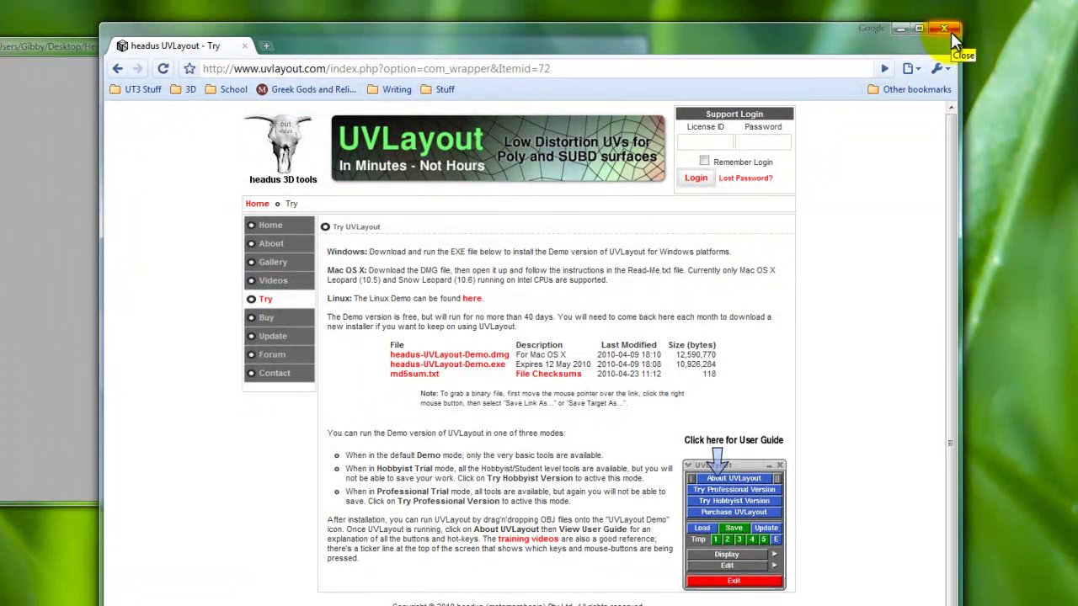
{"action": "left_click", "coordinate": [945, 29]}
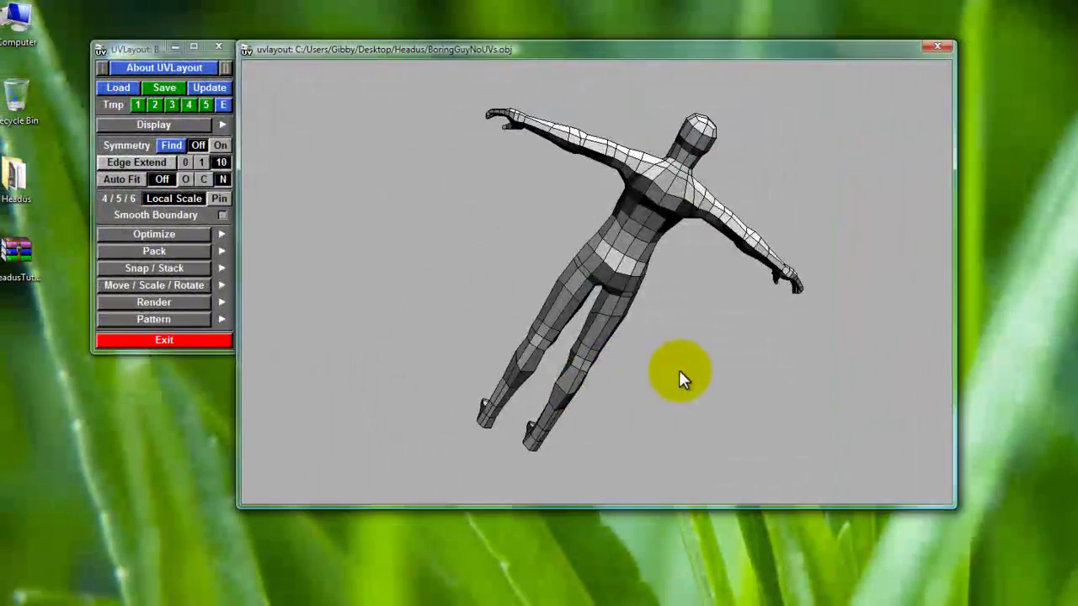
- Close the model view window and confirm Exit to quit UVLayout
{"action": "left_click_drag", "start_coordinate": [679, 370], "coordinate": [648, 446]}
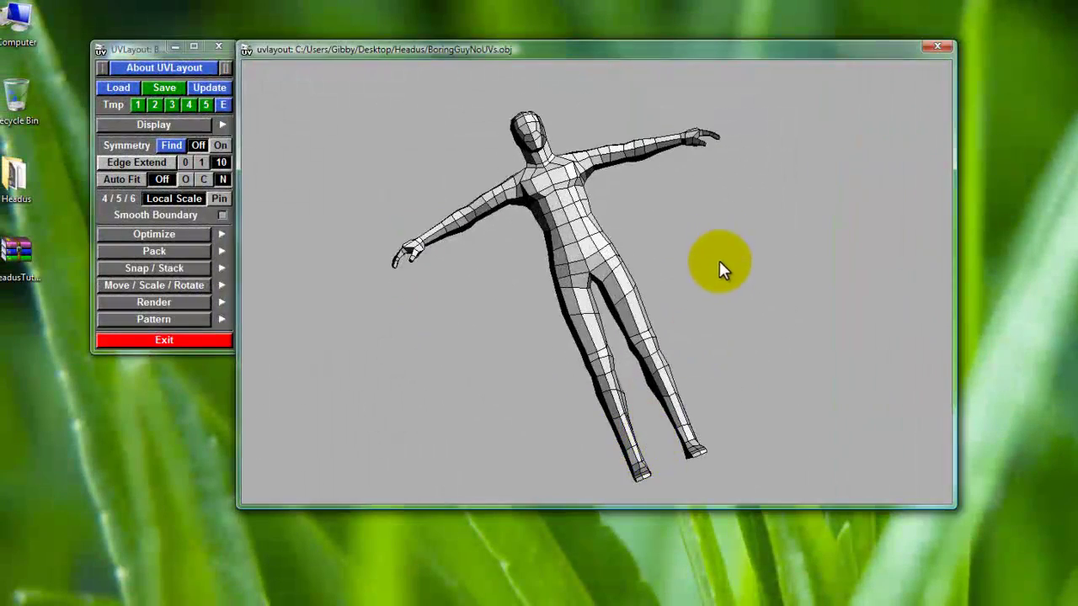
{"action": "left_click_drag", "start_coordinate": [720, 266], "coordinate": [665, 409]}
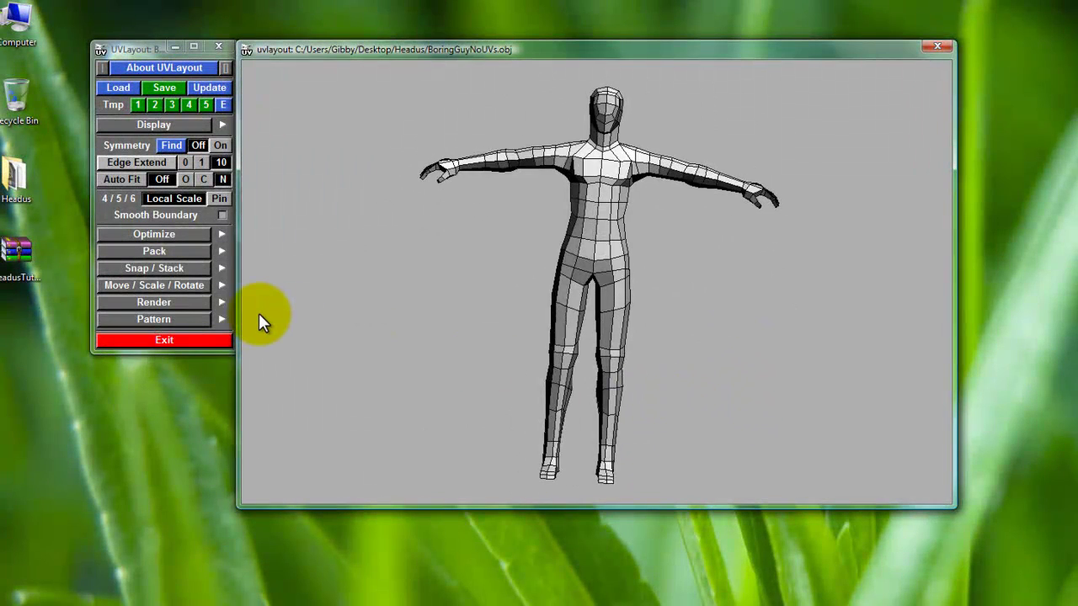
{"action": "left_click", "coordinate": [938, 48]}
{"action": "left_click", "coordinate": [221, 47]}
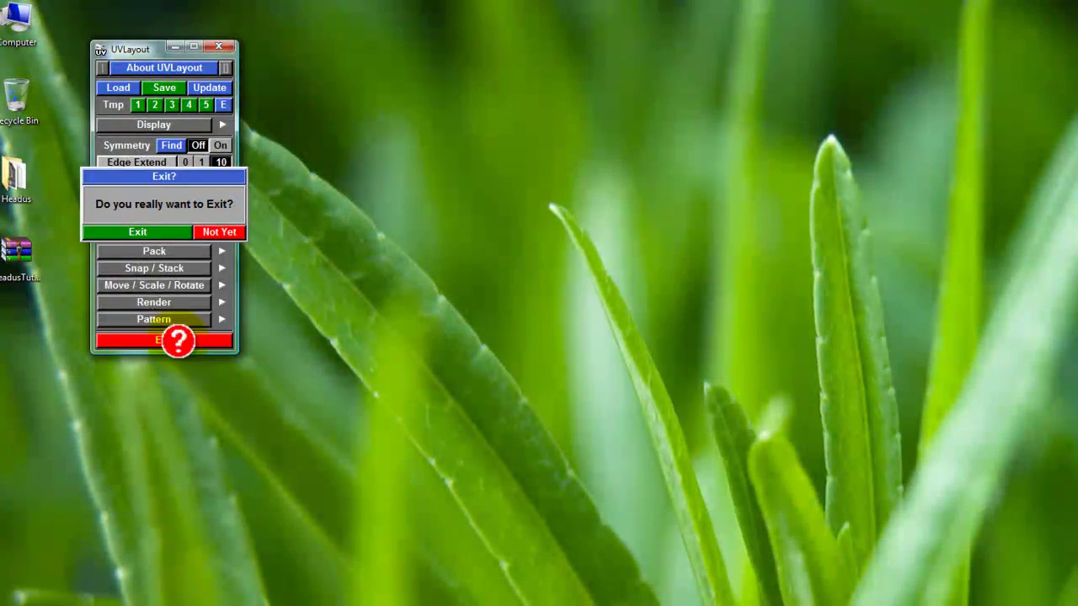
{"action": "left_click", "coordinate": [150, 232]}
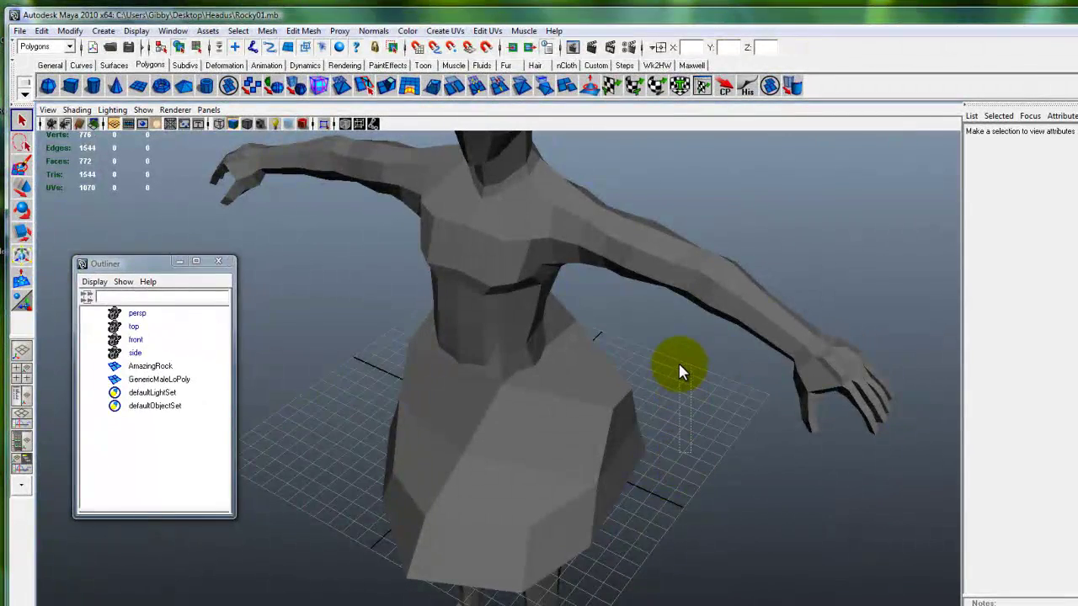
- Hide the GenericMaleLoPoly character with Ctrl+H, then select the AmazingRock mesh and orbit it
{"action": "left_click_drag", "start_coordinate": [731, 489], "coordinate": [691, 385], "text": "alt"}
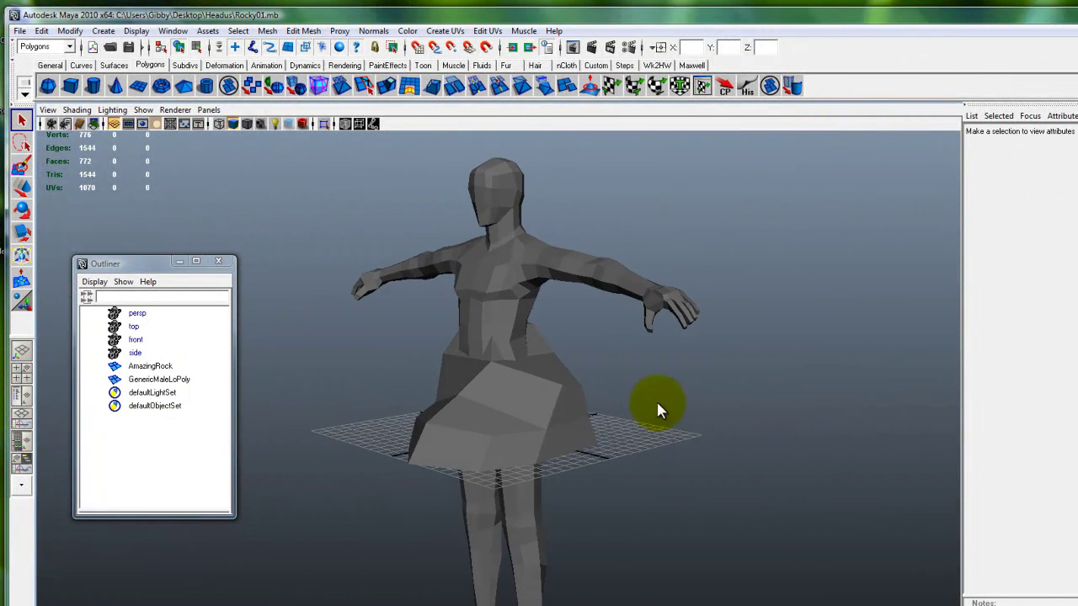
{"action": "left_click", "coordinate": [505, 261]}
{"action": "key", "text": "ctrl+h"}
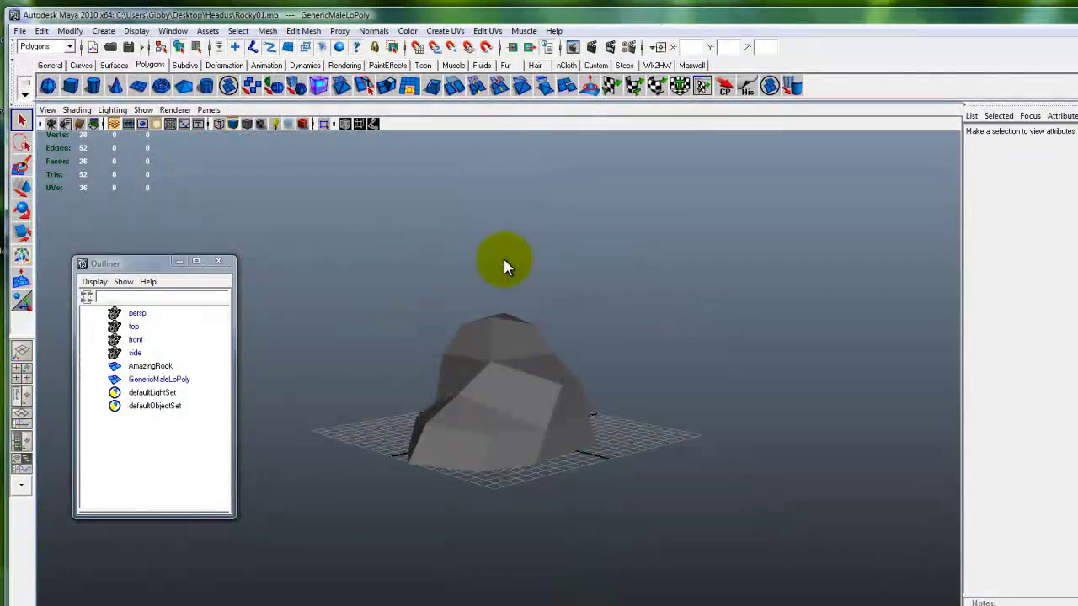
{"action": "left_click_drag", "start_coordinate": [533, 384], "coordinate": [606, 506], "text": "alt"}
{"action": "left_click", "coordinate": [606, 505]}
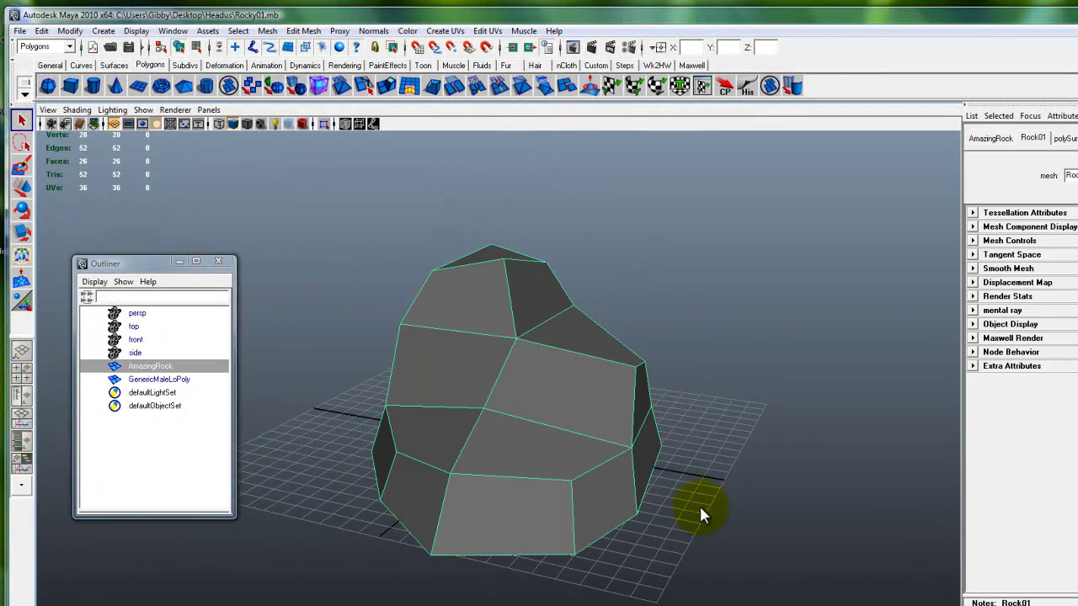
{"action": "left_click_drag", "start_coordinate": [695, 578], "coordinate": [572, 438], "text": "alt"}
- Check the rock's UVs in the UV Texture Editor, close it, and orbit around the rock
{"action": "left_click", "coordinate": [701, 85]}
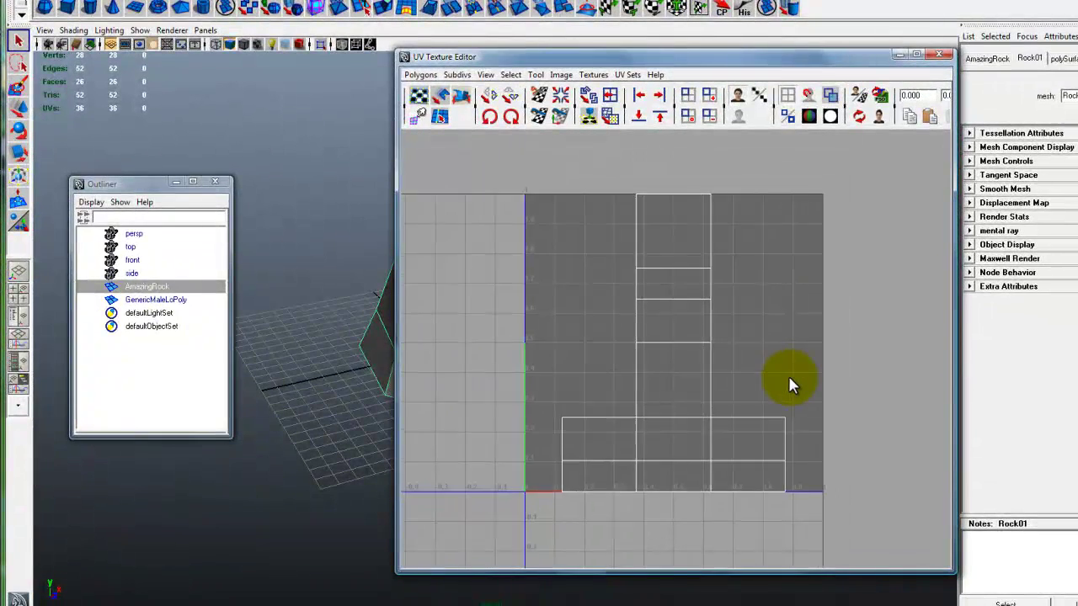
{"action": "scroll", "coordinate": [788, 375], "scroll_direction": "up", "scroll_amount": 1}
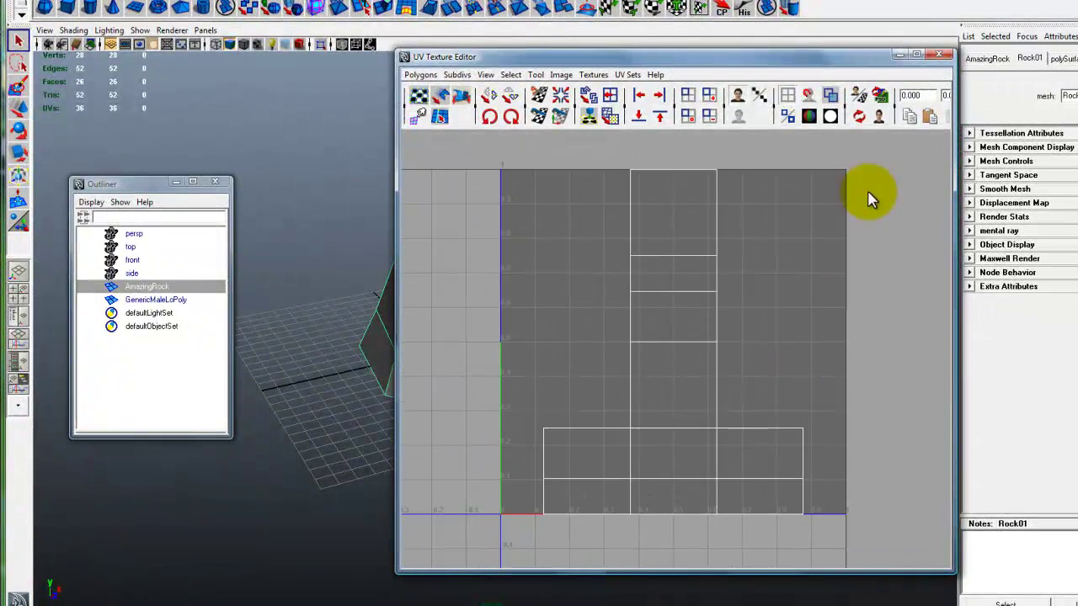
{"action": "left_click", "coordinate": [942, 57]}
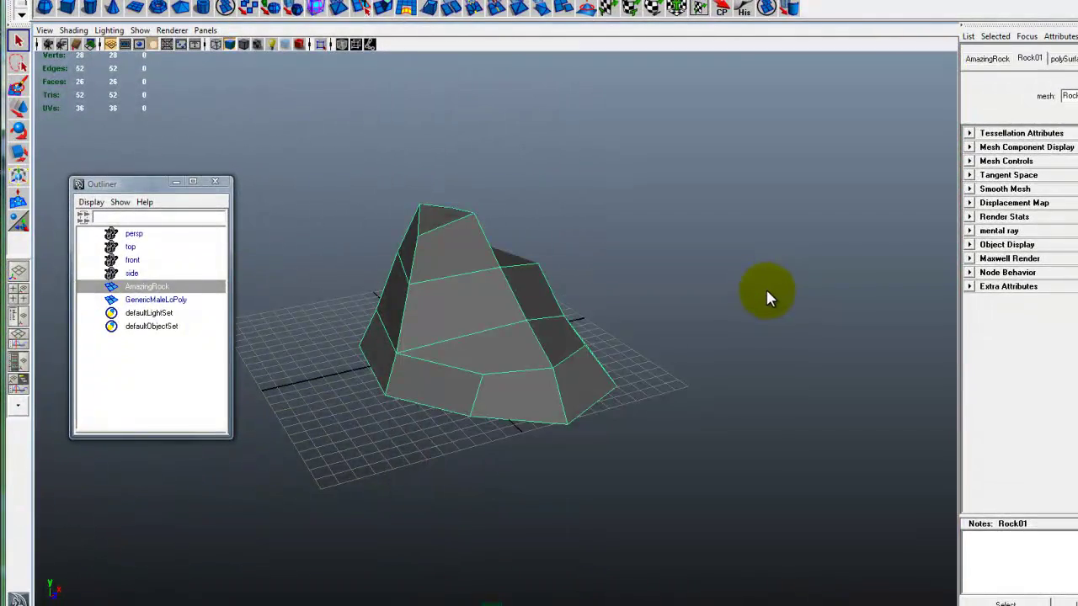
{"action": "left_click_drag", "start_coordinate": [767, 296], "coordinate": [598, 408], "text": "alt"}
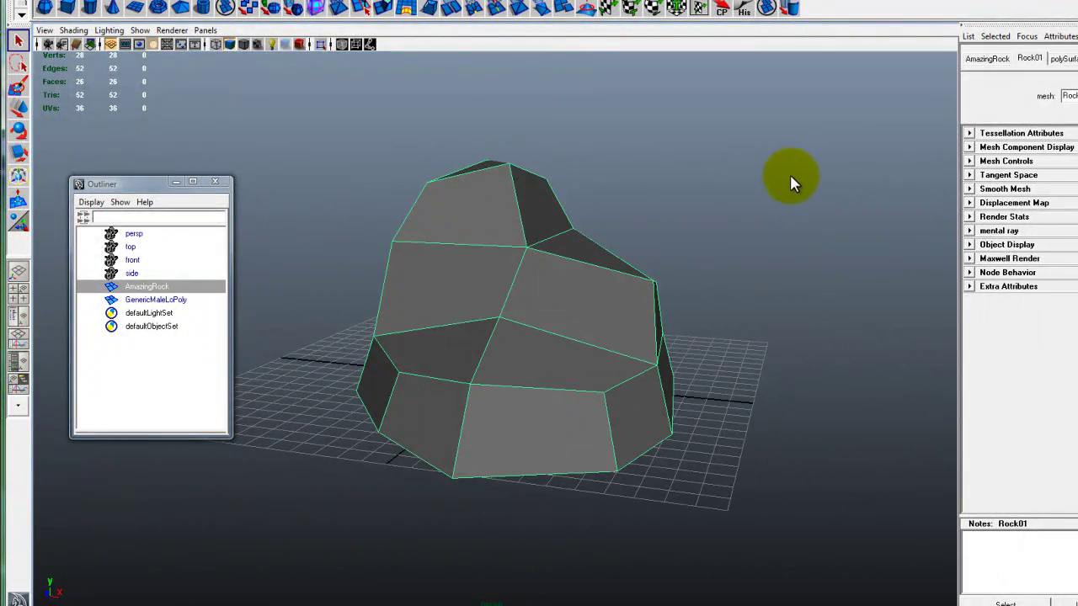
{"action": "left_click_drag", "start_coordinate": [724, 325], "coordinate": [699, 347], "text": "alt"}
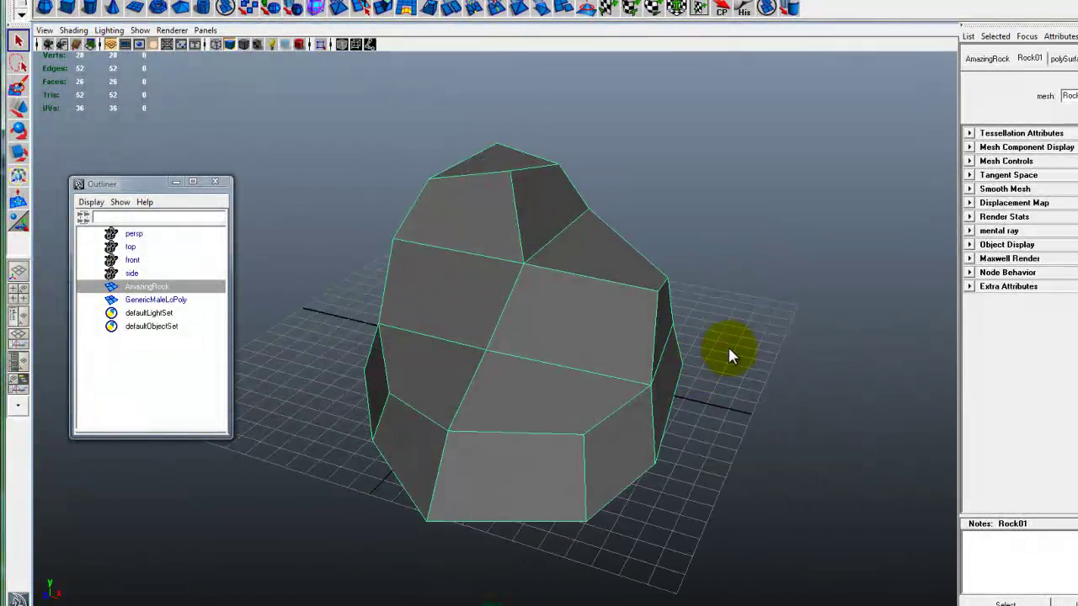
{"action": "left_click_drag", "start_coordinate": [729, 354], "coordinate": [476, 210], "text": "alt"}
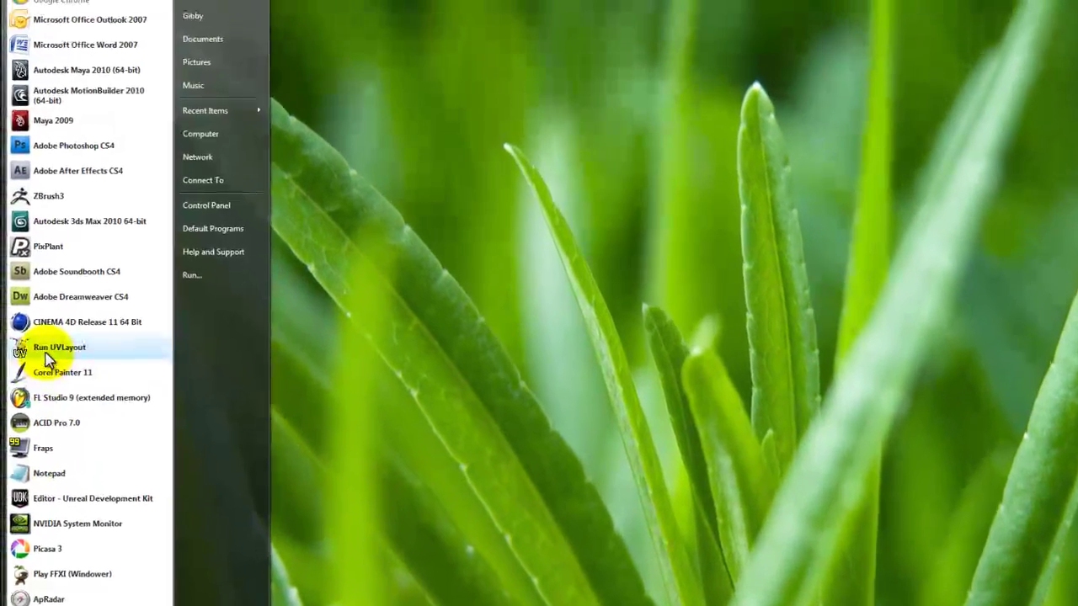
- Launch UVLayout, set Symmetry to Find, reposition its panel, and view About UVLayout
{"action": "left_click", "coordinate": [52, 352]}
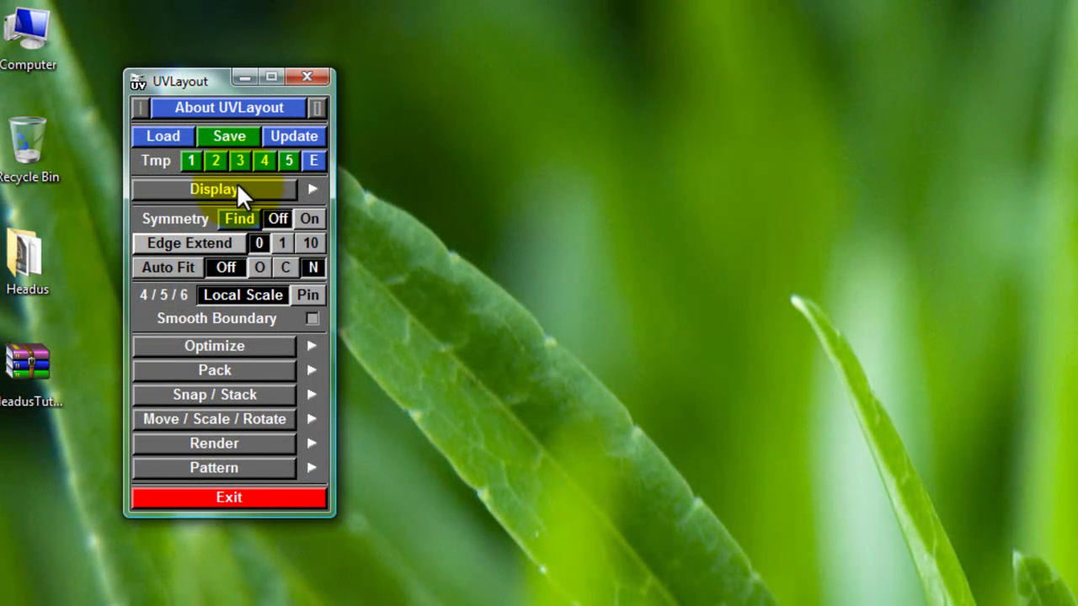
{"action": "left_click", "coordinate": [234, 216]}
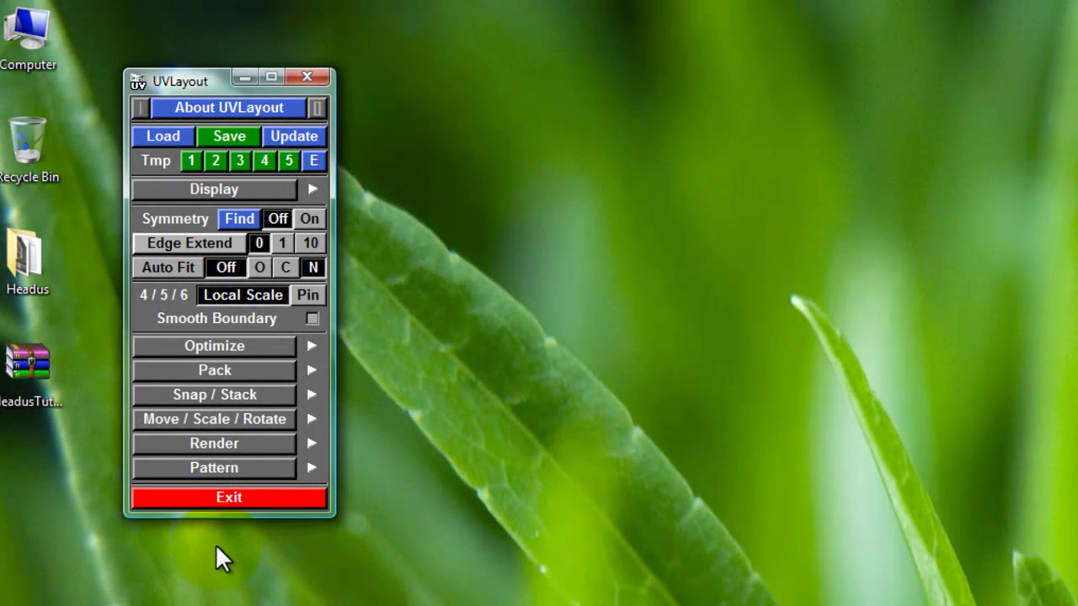
{"action": "left_click_drag", "start_coordinate": [184, 77], "coordinate": [225, 126]}
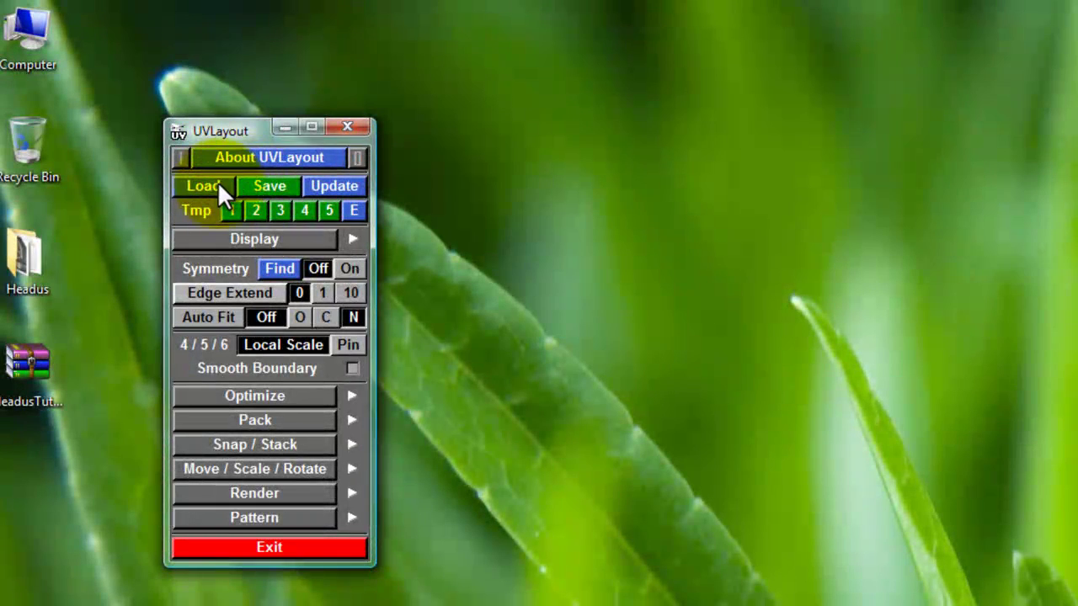
{"action": "left_click", "coordinate": [354, 211]}
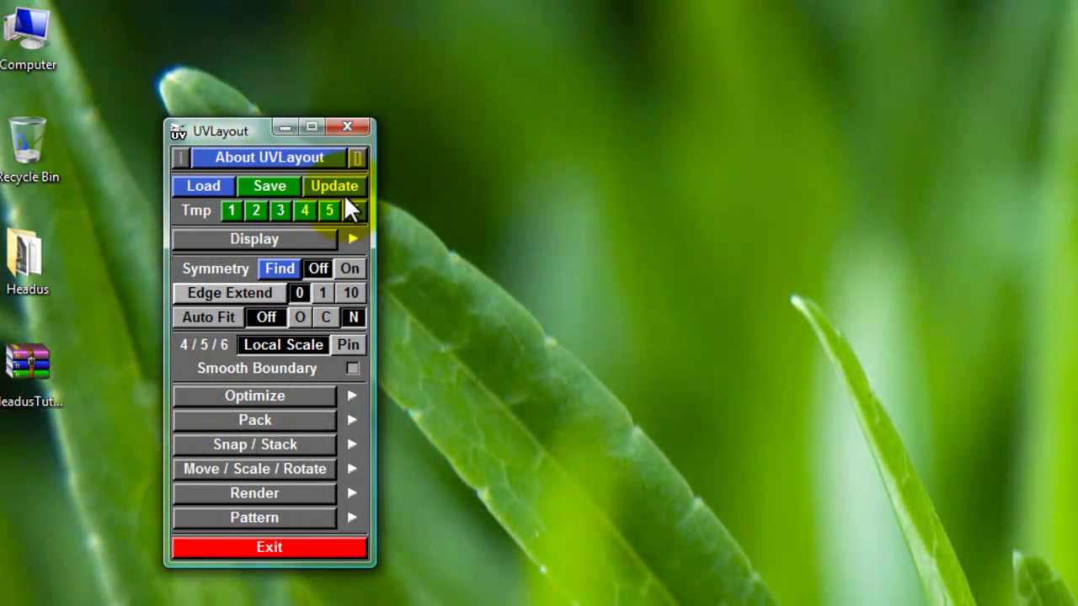
{"action": "left_click", "coordinate": [298, 157]}
{"action": "left_click", "coordinate": [506, 475]}
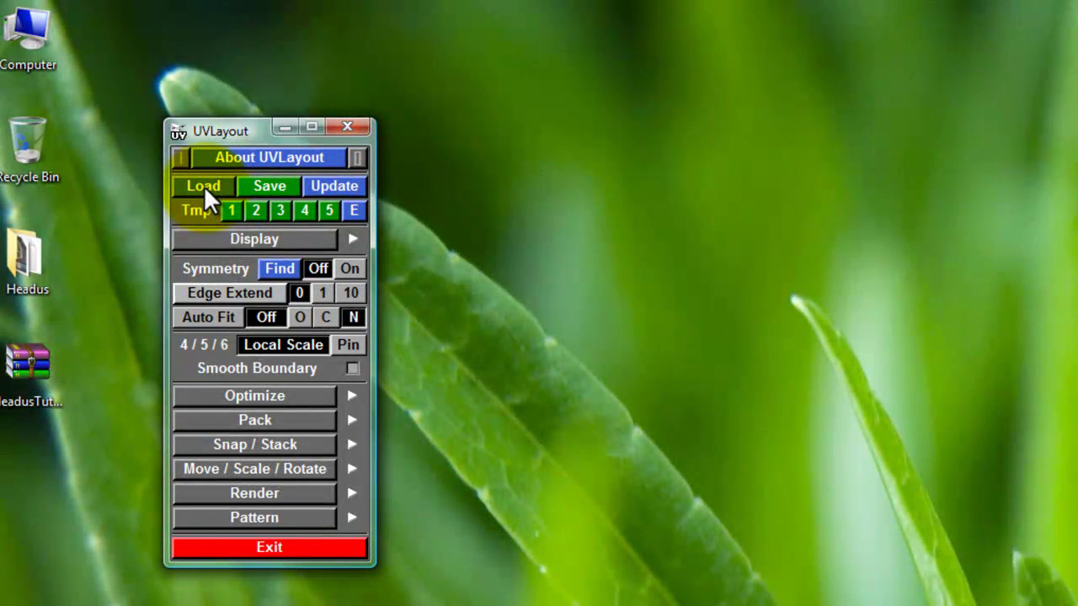
{"action": "left_click_drag", "start_coordinate": [234, 133], "coordinate": [227, 129]}
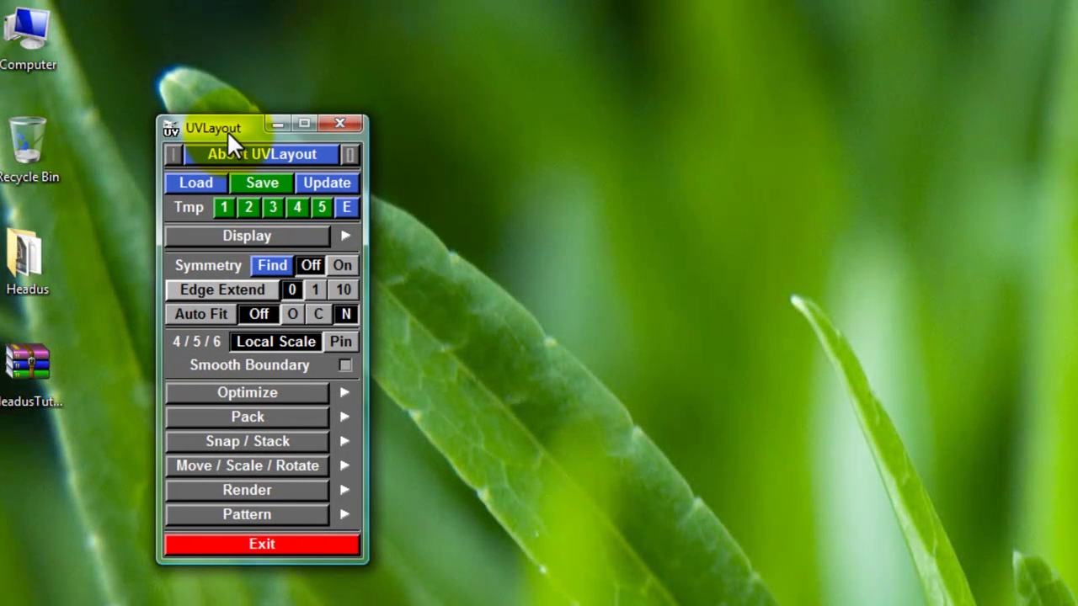
{"action": "left_click", "coordinate": [263, 151]}
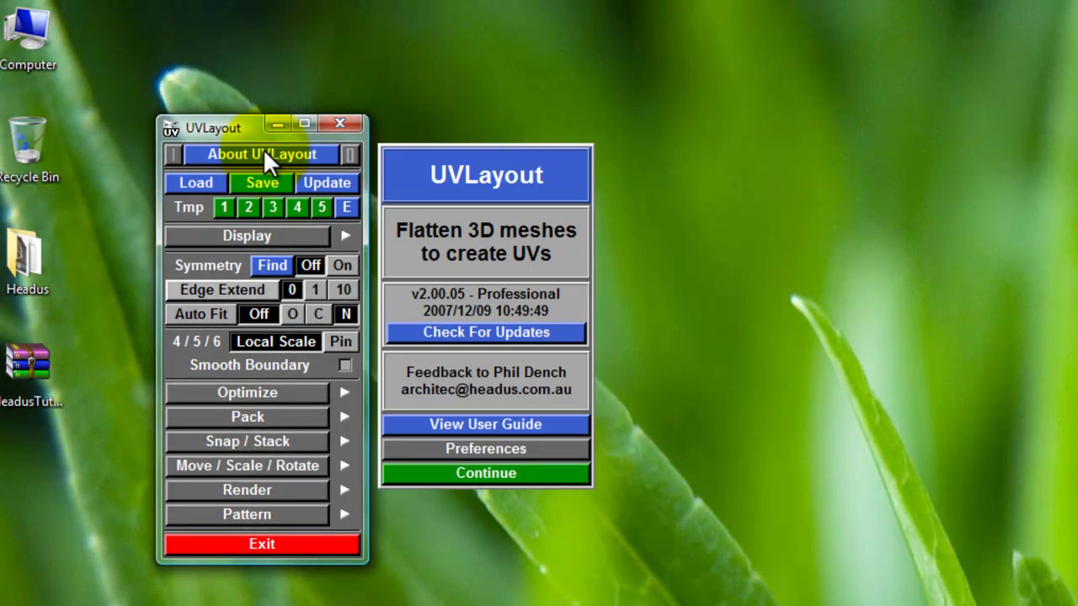
{"action": "left_click_drag", "start_coordinate": [494, 168], "coordinate": [490, 156]}
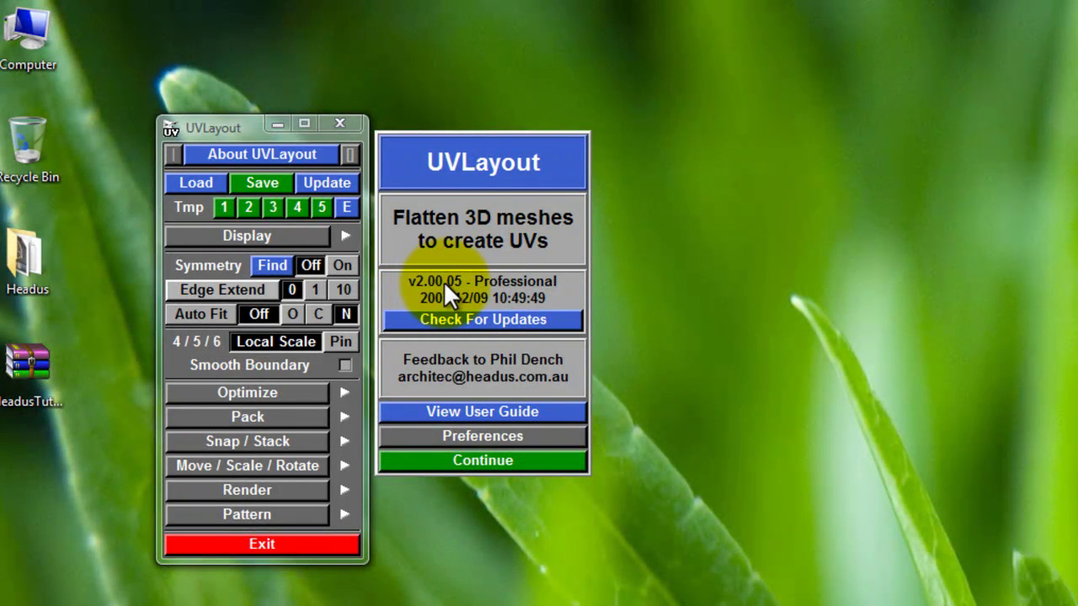
{"action": "left_click", "coordinate": [475, 459]}
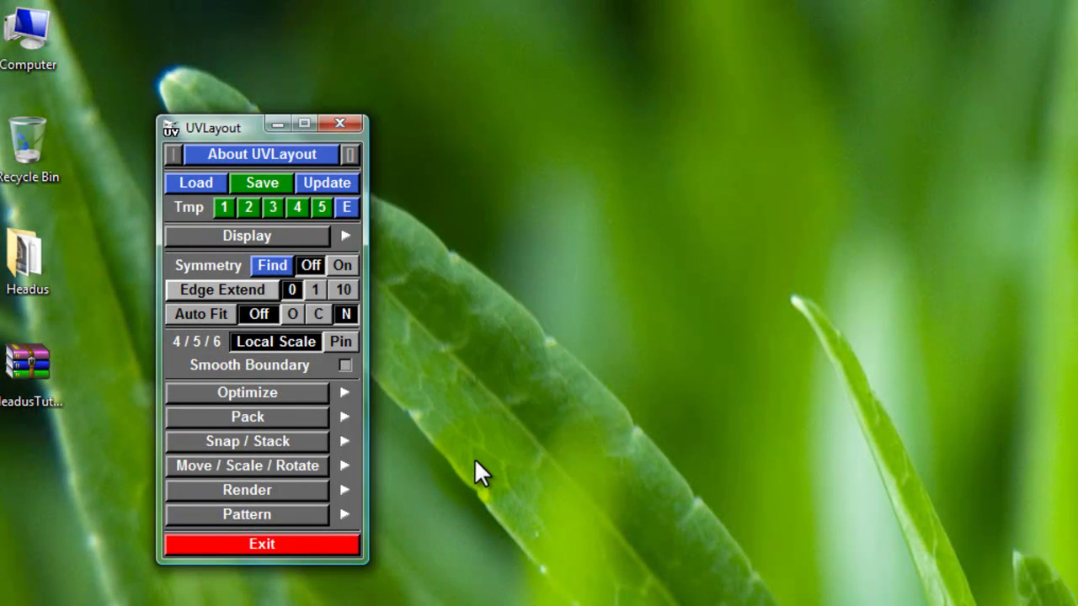
{"action": "left_click_drag", "start_coordinate": [221, 131], "coordinate": [273, 152]}
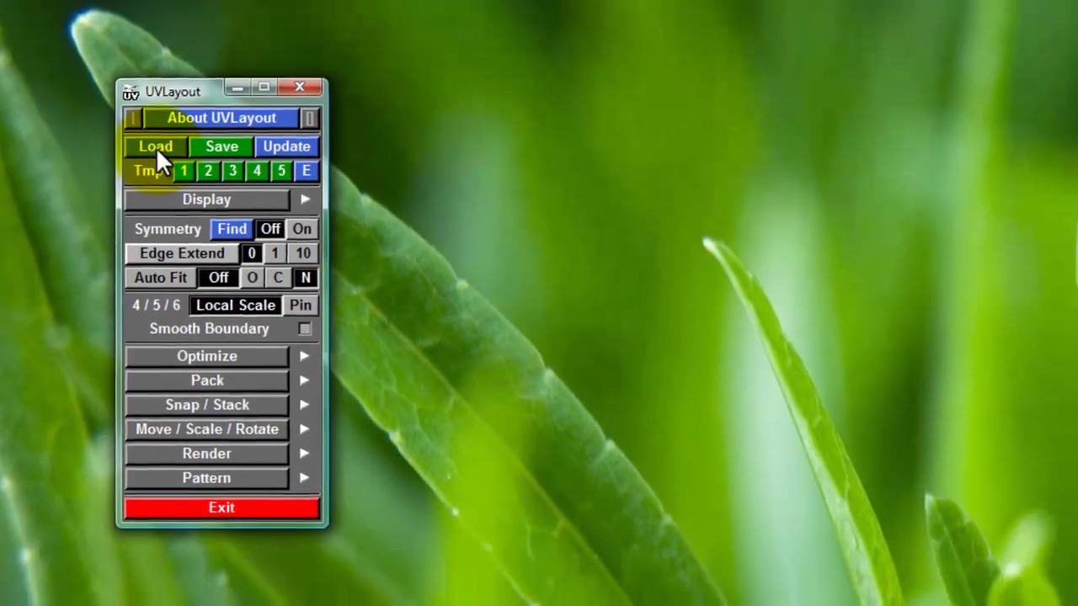
- Open Load and use Dir to point it at the Desktop Headus folder
{"action": "left_click", "coordinate": [244, 205]}
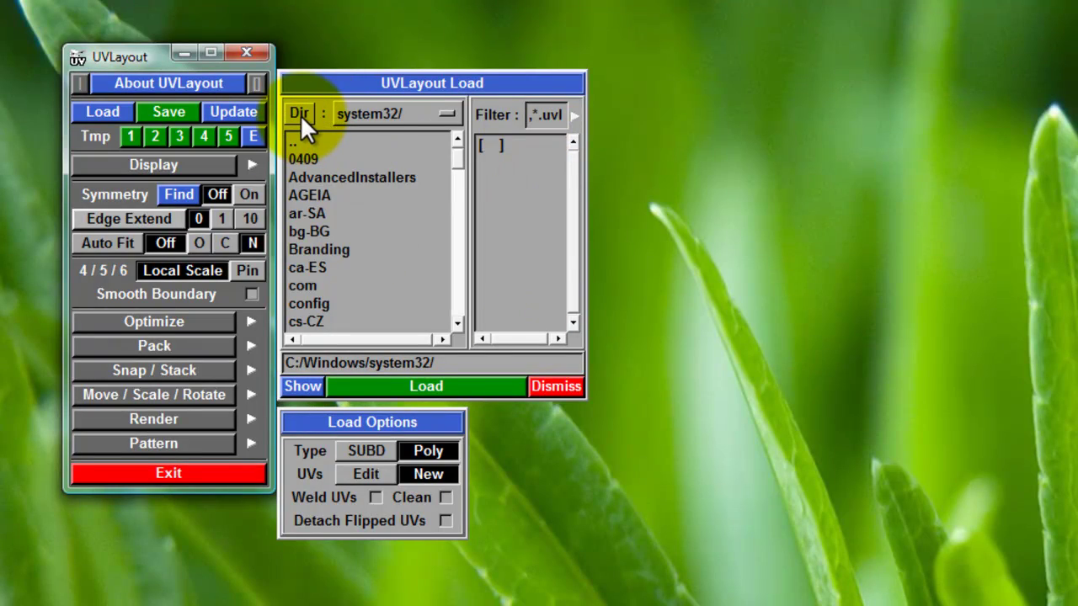
{"action": "left_click", "coordinate": [300, 114]}
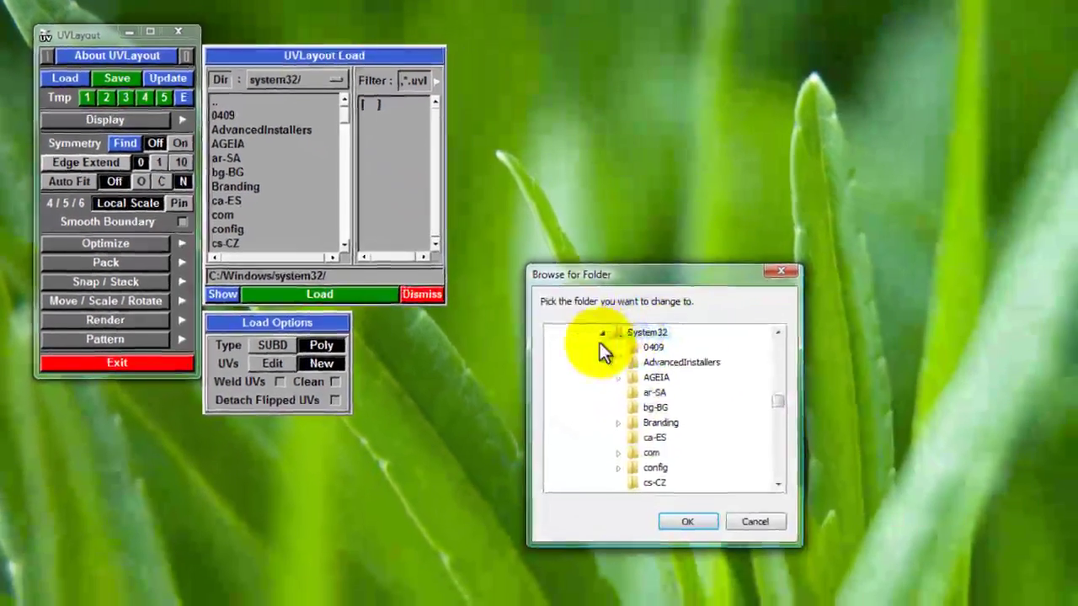
{"action": "left_click", "coordinate": [601, 333]}
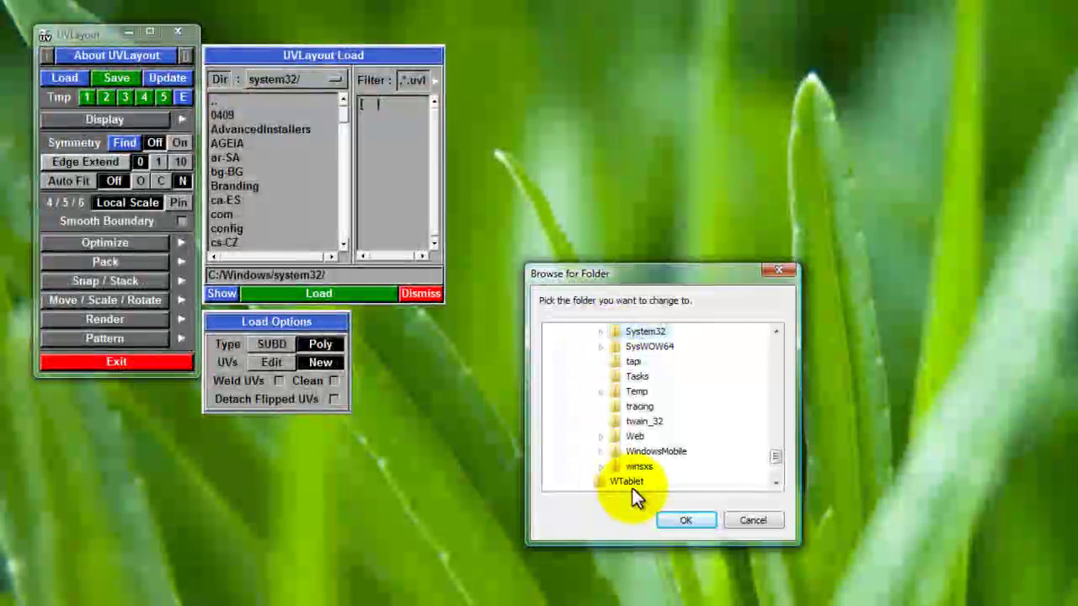
{"action": "left_click_drag", "start_coordinate": [781, 459], "coordinate": [778, 483]}
{"action": "left_click", "coordinate": [592, 465]}
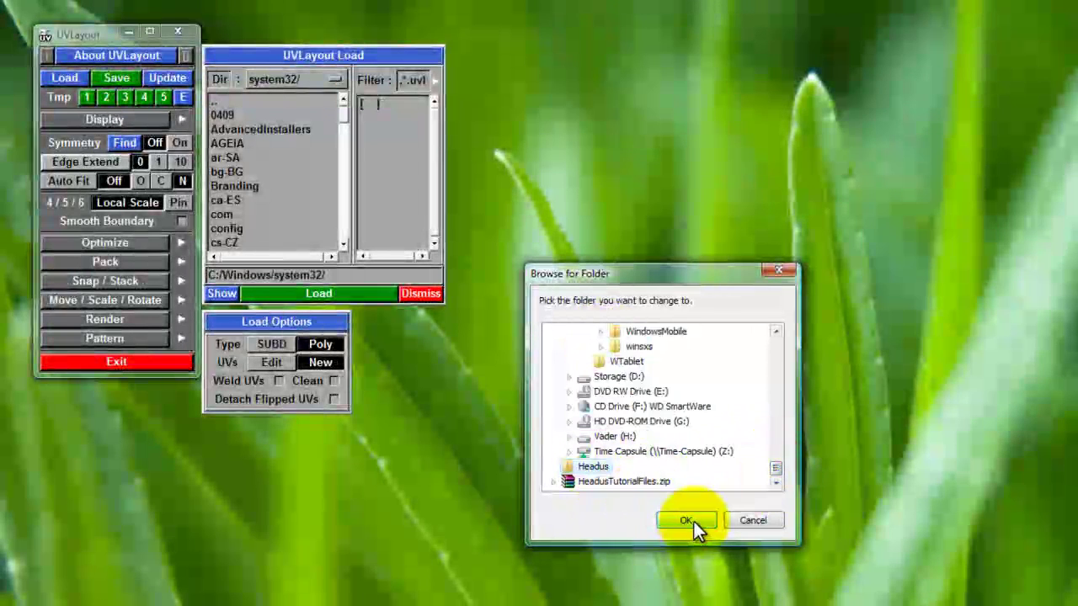
{"action": "left_click", "coordinate": [687, 520]}
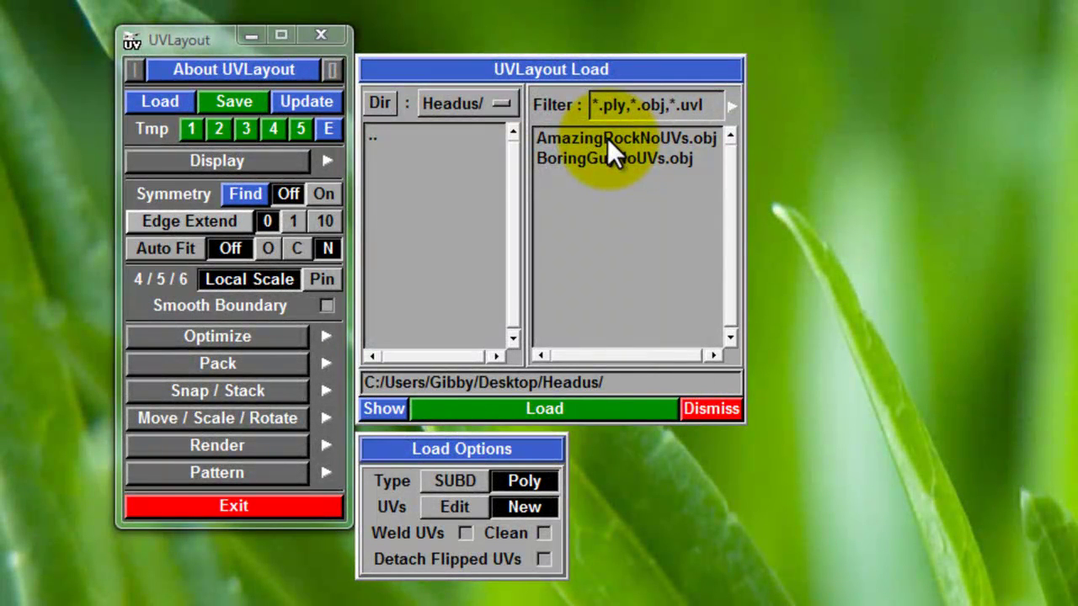
- Choose AmazingRockNoUVs.obj as a Poly mesh with New UVs, Weld UVs and Clean on
{"action": "left_click", "coordinate": [607, 138]}
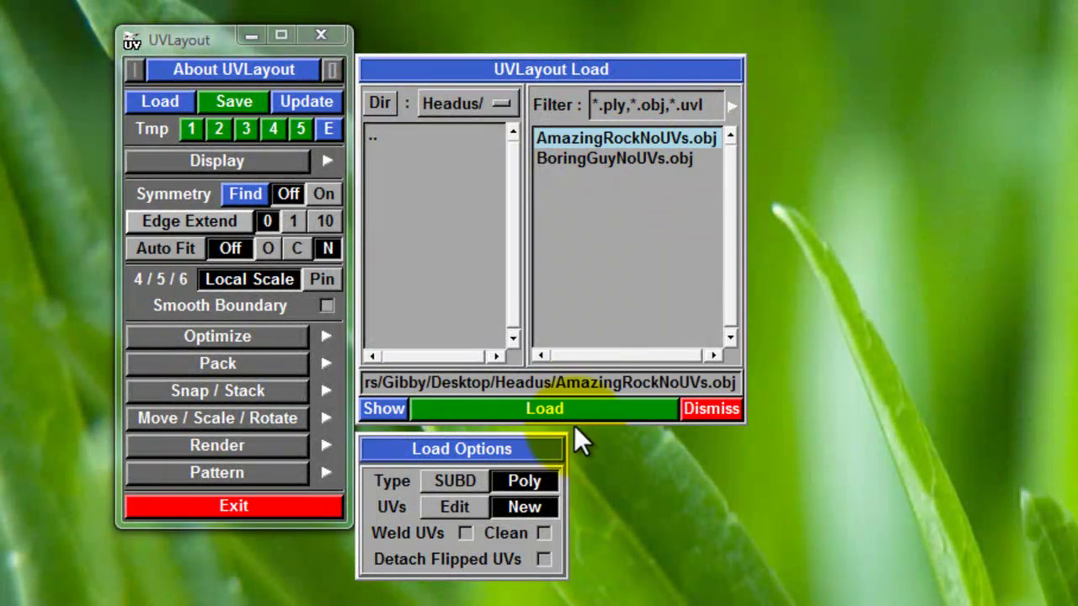
{"action": "left_click_drag", "start_coordinate": [454, 449], "coordinate": [453, 445]}
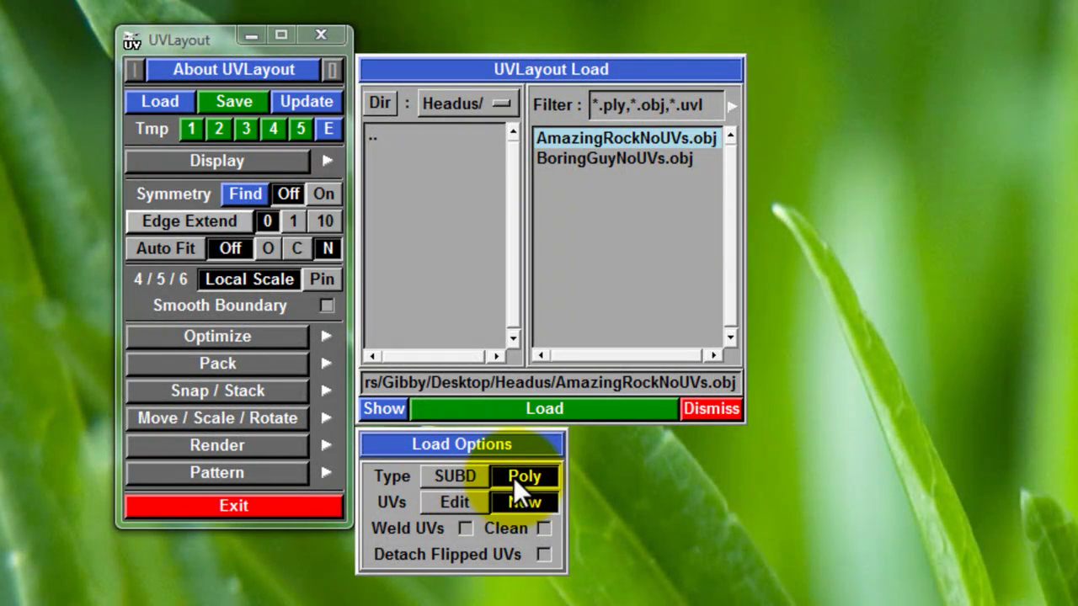
{"action": "left_click", "coordinate": [454, 473]}
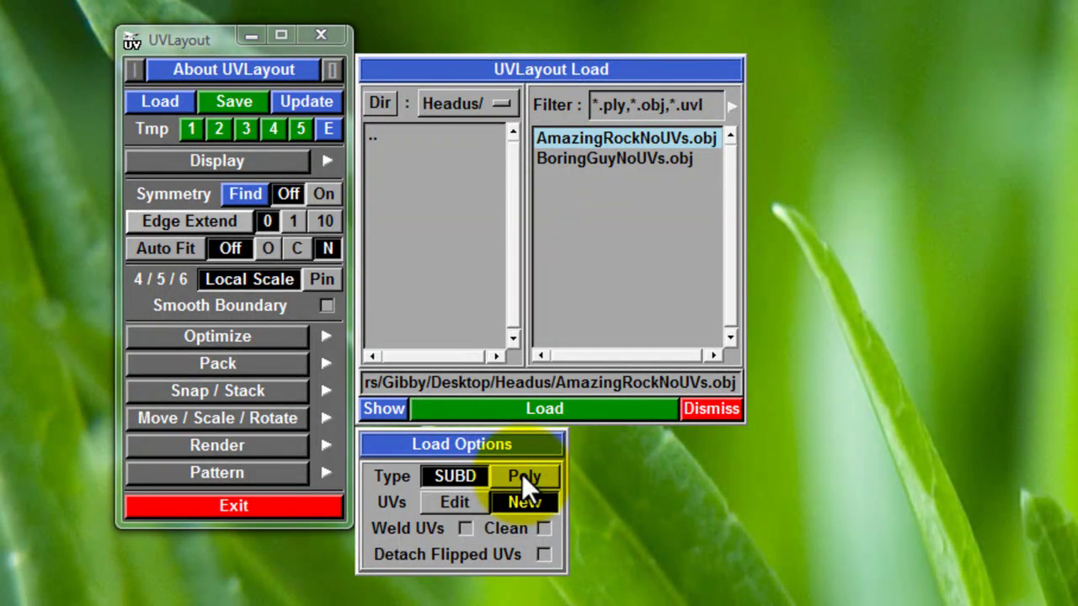
{"action": "left_click", "coordinate": [521, 473]}
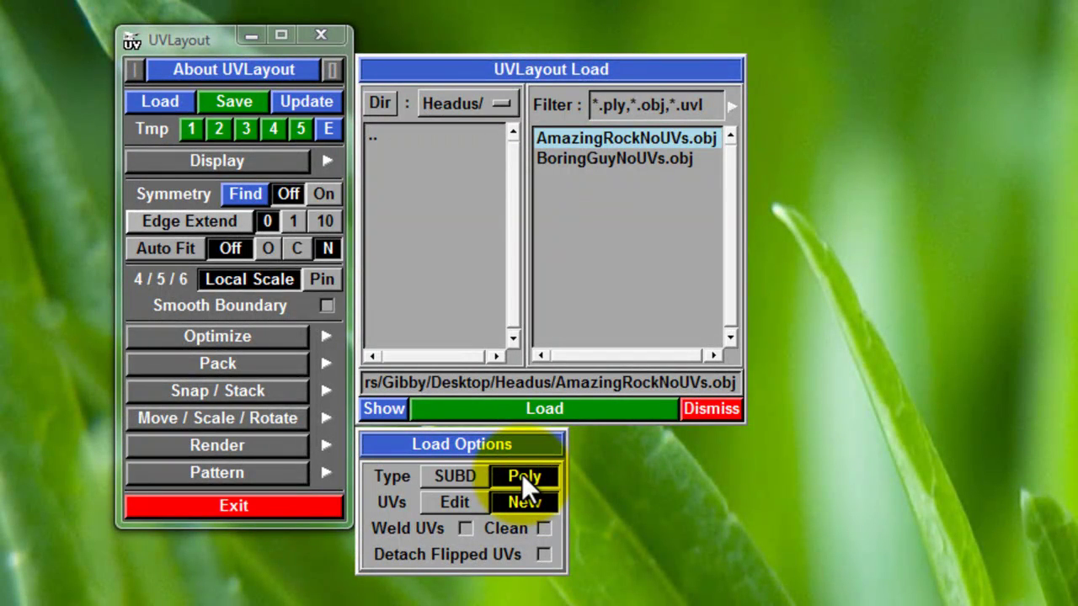
{"action": "left_click", "coordinate": [465, 528]}
{"action": "left_click", "coordinate": [543, 528]}
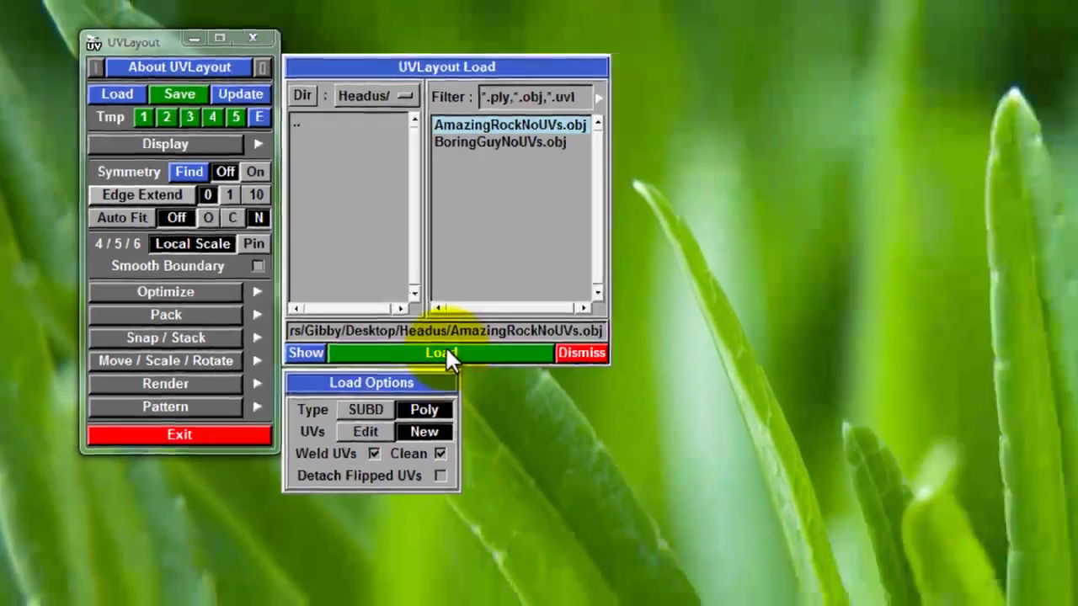
- Load AmazingRockNoUVs.obj and orbit it into a shaded 3-D view
{"action": "left_click", "coordinate": [549, 409]}
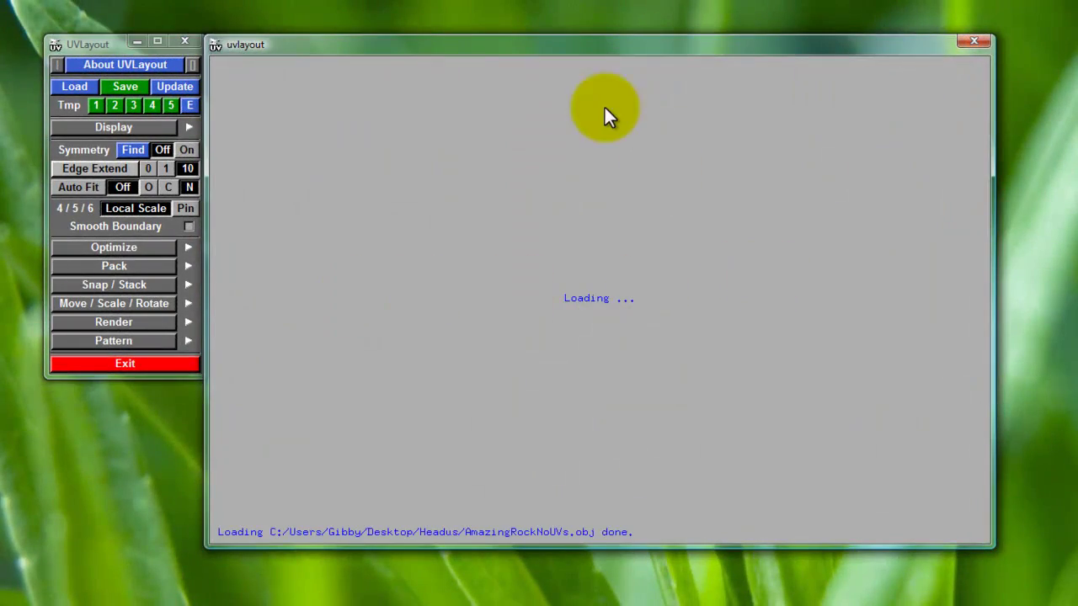
{"action": "left_click_drag", "start_coordinate": [552, 42], "coordinate": [565, 46]}
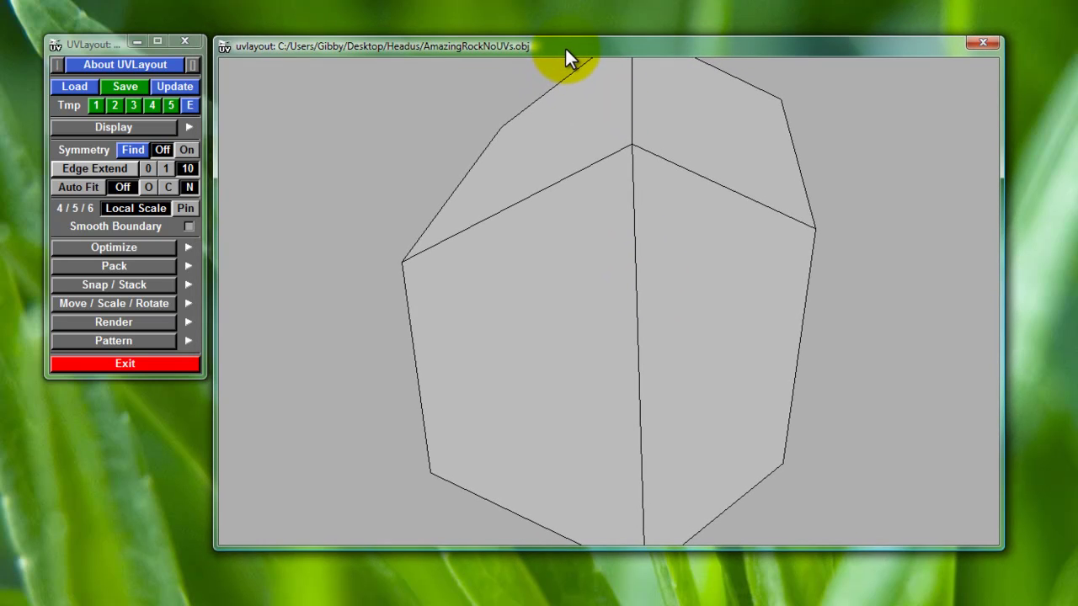
{"action": "mouse_move", "coordinate": [927, 195]}
{"action": "left_mouse_down"}
{"action": "mouse_move", "coordinate": [919, 342]}
{"action": "mouse_move", "coordinate": [899, 385]}
{"action": "mouse_move", "coordinate": [483, 46]}
{"action": "mouse_move", "coordinate": [826, 214]}
{"action": "mouse_move", "coordinate": [629, 280]}
{"action": "left_mouse_up"}
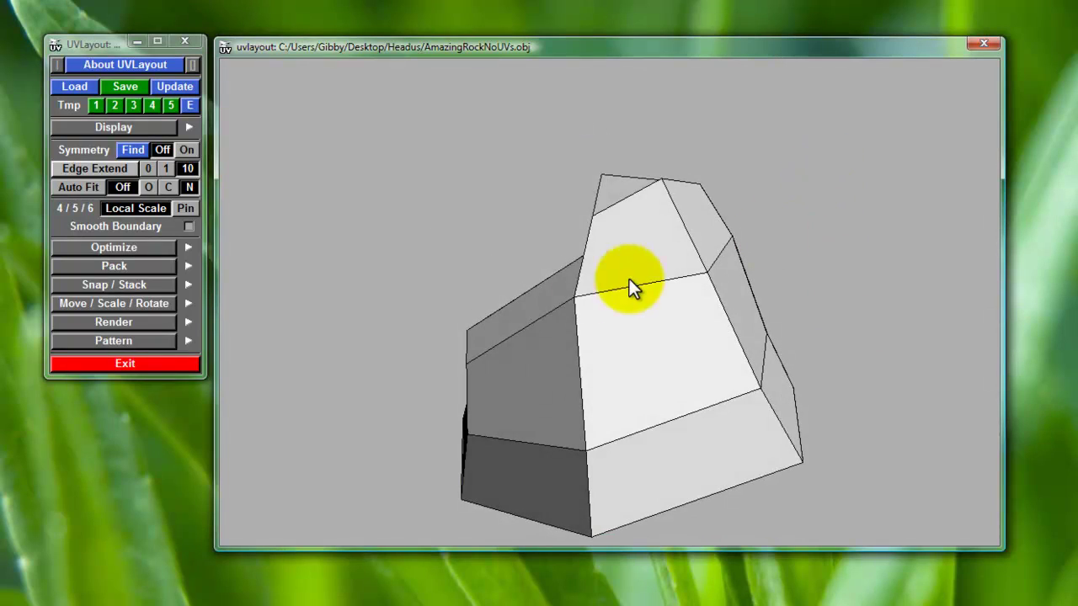
{"action": "mouse_move", "coordinate": [457, 270]}
{"action": "left_mouse_down"}
{"action": "mouse_move", "coordinate": [396, 261]}
{"action": "mouse_move", "coordinate": [696, 412]}
{"action": "mouse_move", "coordinate": [795, 344]}
{"action": "mouse_move", "coordinate": [827, 275]}
{"action": "mouse_move", "coordinate": [871, 261]}
{"action": "mouse_move", "coordinate": [887, 233]}
{"action": "mouse_move", "coordinate": [868, 303]}
{"action": "mouse_move", "coordinate": [486, 113]}
{"action": "mouse_move", "coordinate": [859, 294]}
{"action": "mouse_move", "coordinate": [818, 173]}
{"action": "left_mouse_up"}
{"action": "right_click_drag", "start_coordinate": [378, 328], "coordinate": [794, 138]}
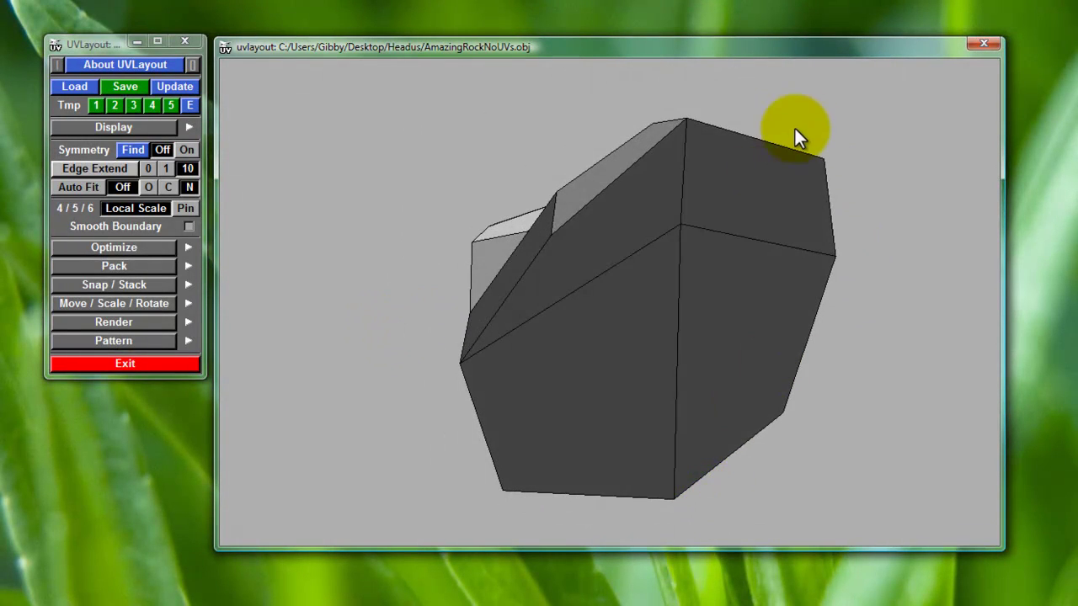
{"action": "left_click_drag", "start_coordinate": [794, 137], "coordinate": [831, 245]}
{"action": "left_click_drag", "start_coordinate": [843, 137], "coordinate": [493, 165]}
- Orbit the rock all around to inspect its faces, sides, underside and edges
{"action": "left_click_drag", "start_coordinate": [840, 308], "coordinate": [840, 214]}
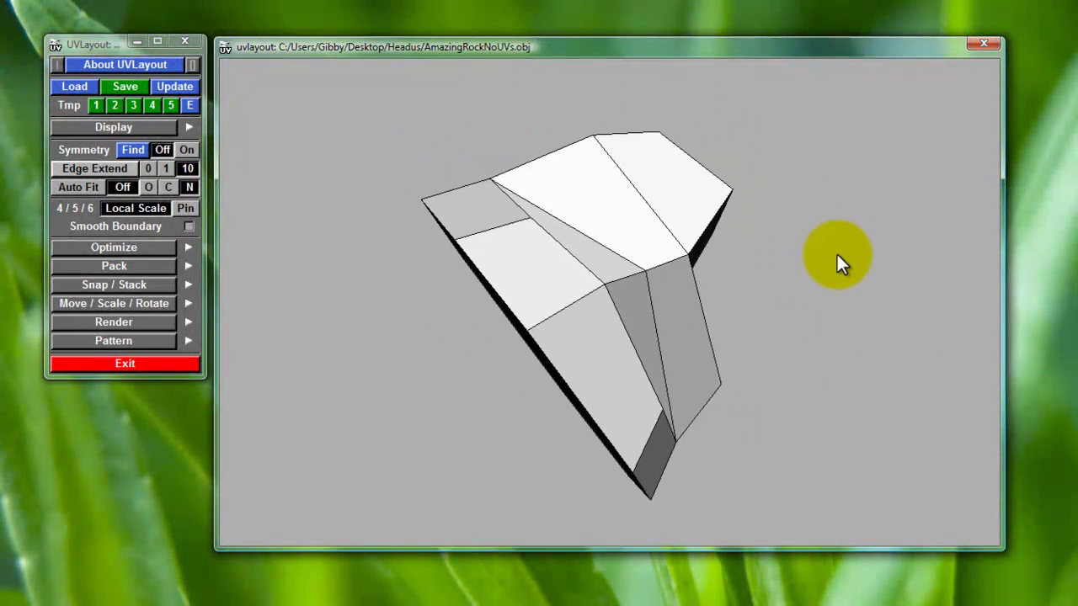
{"action": "left_click_drag", "start_coordinate": [837, 254], "coordinate": [879, 278]}
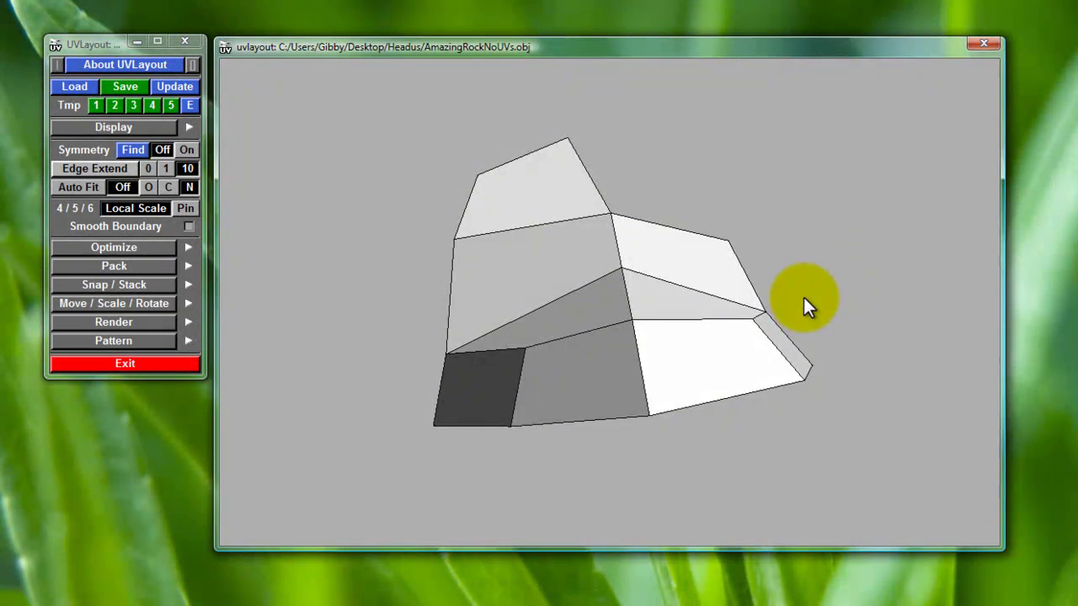
{"action": "left_click_drag", "start_coordinate": [803, 298], "coordinate": [860, 413]}
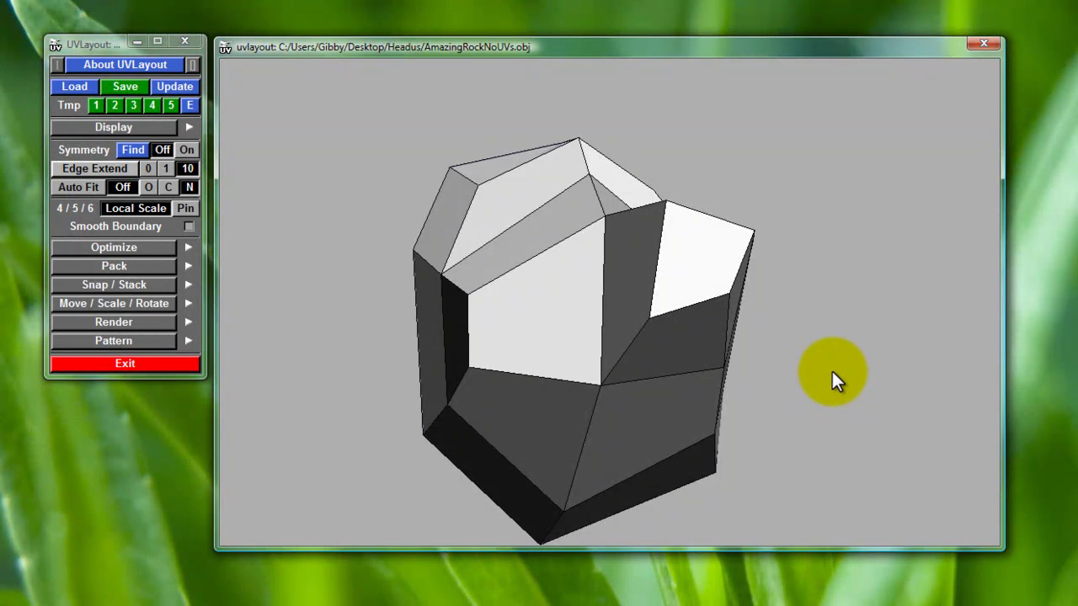
{"action": "right_click_drag", "start_coordinate": [832, 376], "coordinate": [821, 336]}
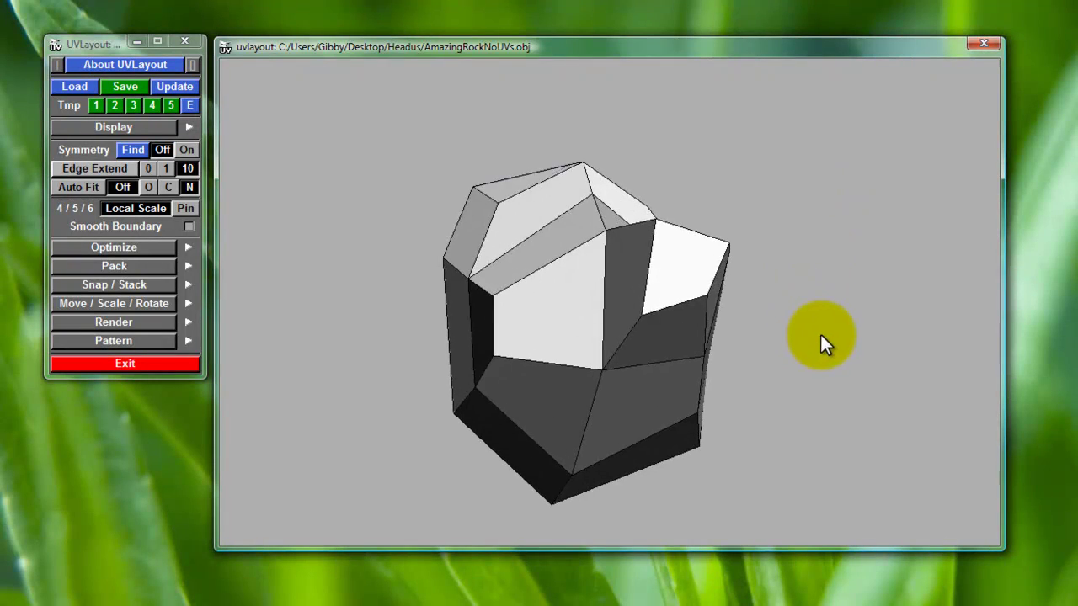
{"action": "mouse_move", "coordinate": [822, 340]}
{"action": "left_mouse_down"}
{"action": "mouse_move", "coordinate": [823, 173]}
{"action": "mouse_move", "coordinate": [821, 265]}
{"action": "mouse_move", "coordinate": [466, 366]}
{"action": "mouse_move", "coordinate": [752, 214]}
{"action": "mouse_move", "coordinate": [853, 405]}
{"action": "mouse_move", "coordinate": [845, 232]}
{"action": "mouse_move", "coordinate": [729, 223]}
{"action": "mouse_move", "coordinate": [527, 68]}
{"action": "mouse_move", "coordinate": [864, 229]}
{"action": "mouse_move", "coordinate": [821, 330]}
{"action": "mouse_move", "coordinate": [835, 248]}
{"action": "left_mouse_up"}
{"action": "left_click_drag", "start_coordinate": [417, 327], "coordinate": [842, 418]}
{"action": "left_click_drag", "start_coordinate": [847, 332], "coordinate": [753, 248]}
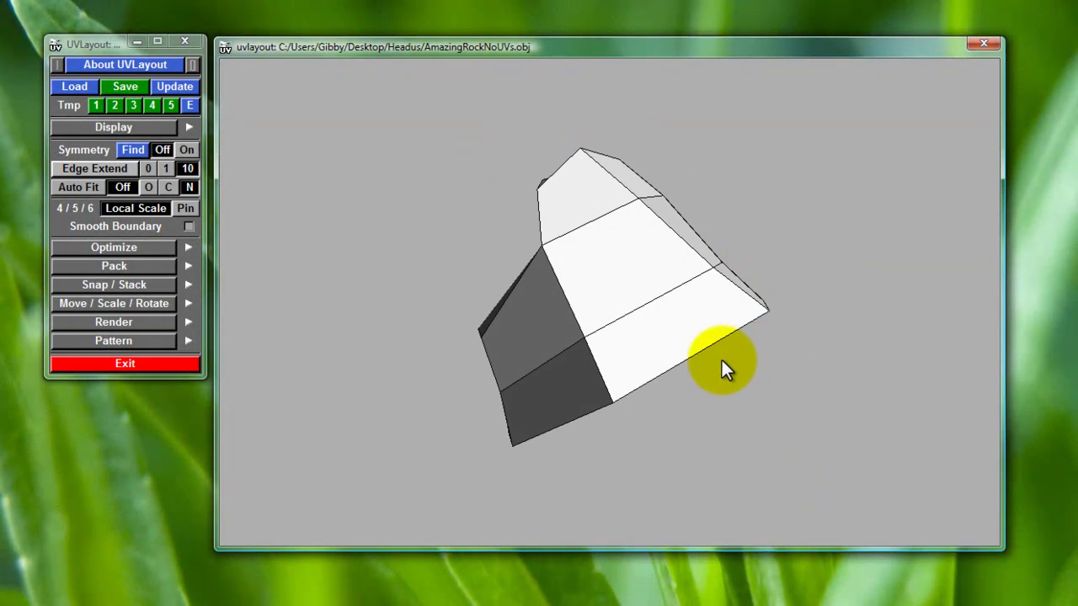
{"action": "left_click_drag", "start_coordinate": [721, 363], "coordinate": [663, 424]}
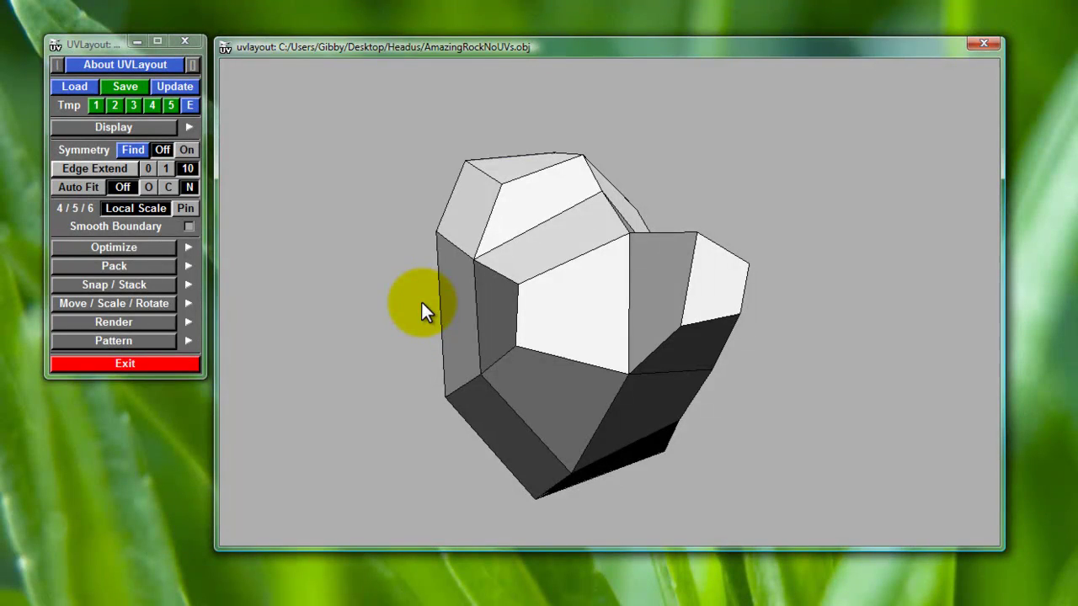
{"action": "left_click_drag", "start_coordinate": [432, 318], "coordinate": [806, 288]}
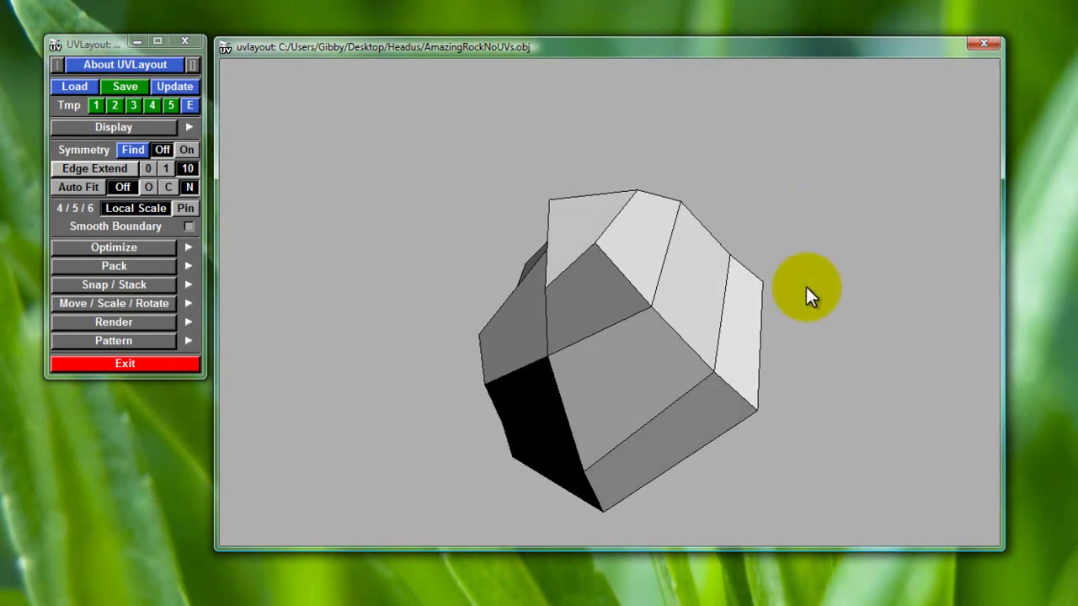
{"action": "left_click_drag", "start_coordinate": [794, 352], "coordinate": [751, 375]}
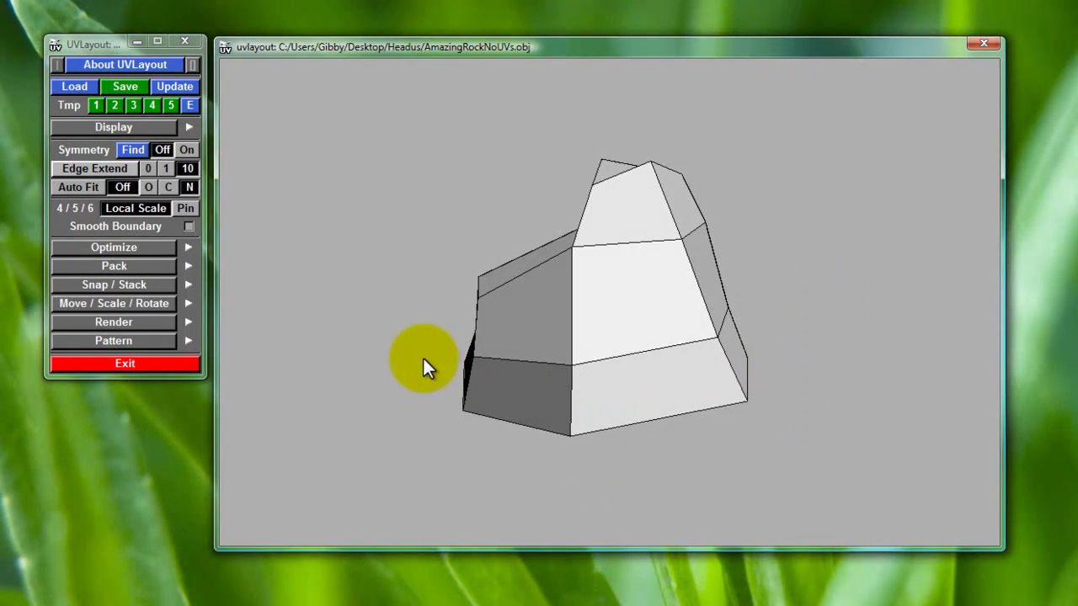
{"action": "left_click_drag", "start_coordinate": [426, 365], "coordinate": [800, 417]}
{"action": "left_click_drag", "start_coordinate": [587, 445], "coordinate": [603, 217]}
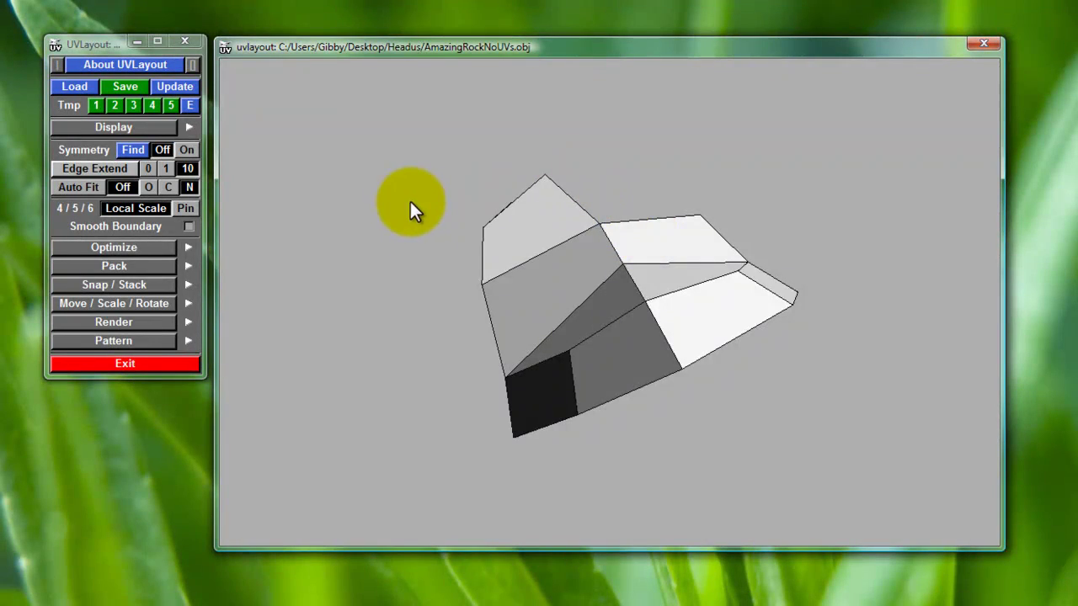
{"action": "mouse_move", "coordinate": [411, 204]}
{"action": "left_mouse_down"}
{"action": "mouse_move", "coordinate": [659, 191]}
{"action": "mouse_move", "coordinate": [669, 67]}
{"action": "mouse_move", "coordinate": [795, 274]}
{"action": "mouse_move", "coordinate": [378, 312]}
{"action": "mouse_move", "coordinate": [592, 404]}
{"action": "mouse_move", "coordinate": [554, 443]}
{"action": "mouse_move", "coordinate": [669, 449]}
{"action": "mouse_move", "coordinate": [743, 493]}
{"action": "mouse_move", "coordinate": [763, 329]}
{"action": "left_mouse_up"}
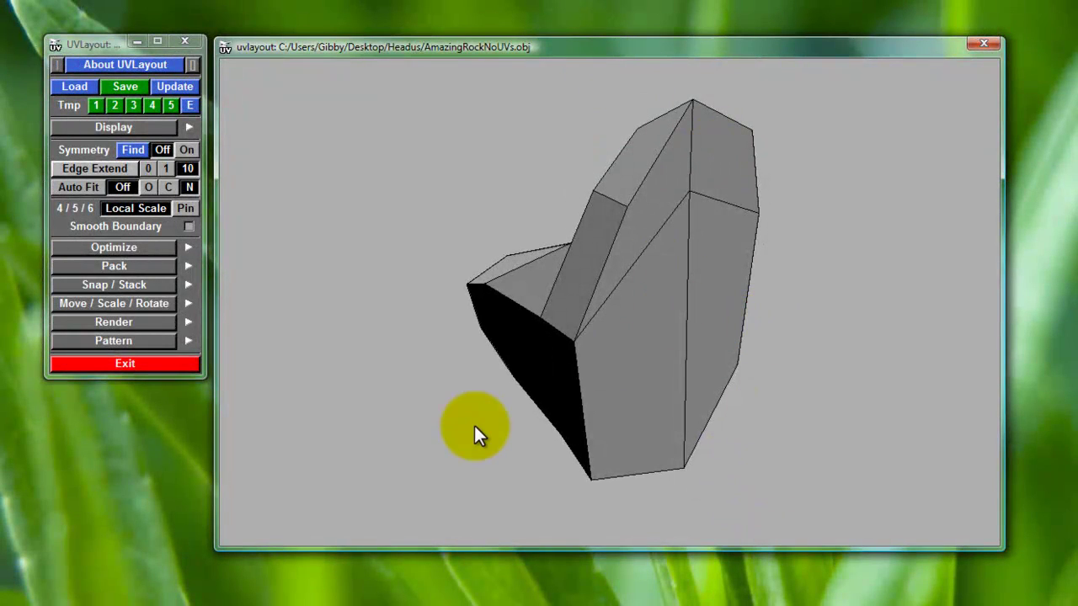
{"action": "mouse_move", "coordinate": [489, 234]}
{"action": "left_mouse_down"}
{"action": "mouse_move", "coordinate": [520, 247]}
{"action": "mouse_move", "coordinate": [488, 243]}
{"action": "left_mouse_up"}
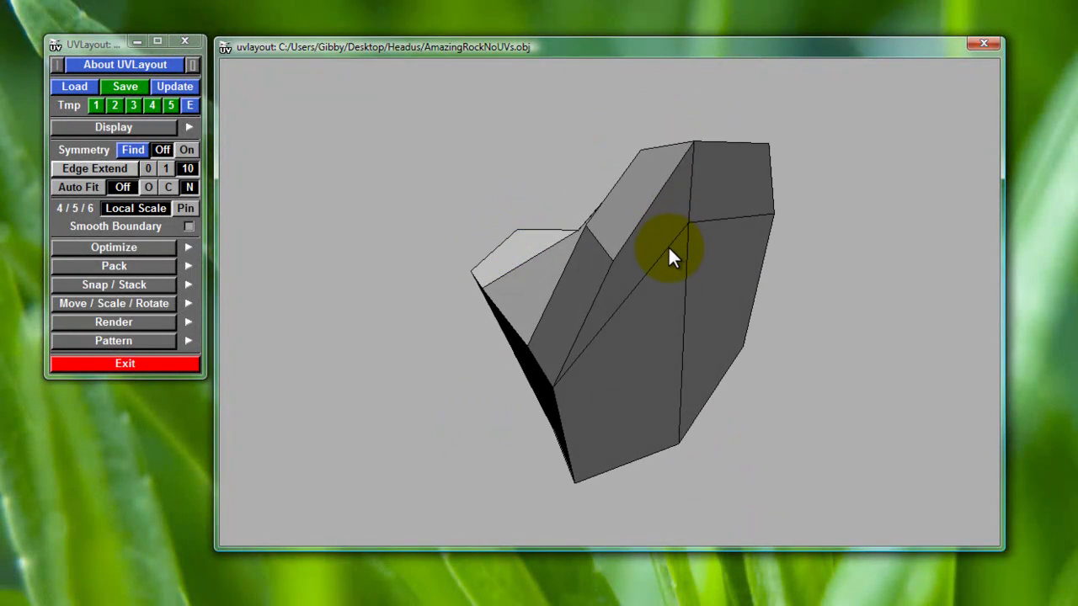
{"action": "mouse_move", "coordinate": [910, 282]}
{"action": "left_mouse_down"}
{"action": "mouse_move", "coordinate": [775, 306]}
{"action": "mouse_move", "coordinate": [680, 300]}
{"action": "mouse_move", "coordinate": [877, 285]}
{"action": "mouse_move", "coordinate": [919, 301]}
{"action": "mouse_move", "coordinate": [890, 284]}
{"action": "mouse_move", "coordinate": [899, 298]}
{"action": "left_mouse_up"}
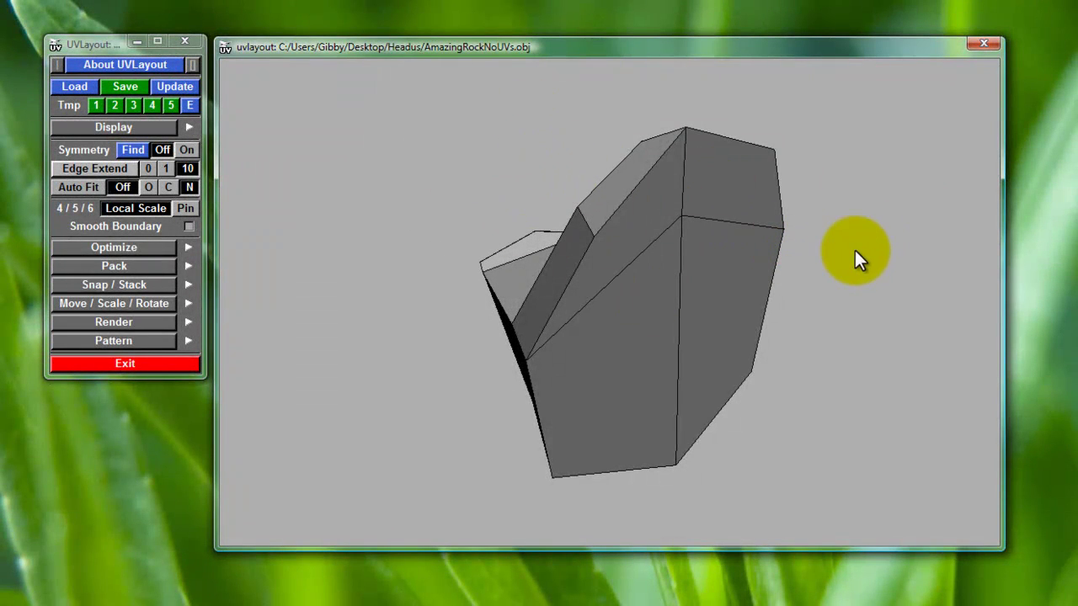
{"action": "left_click_drag", "start_coordinate": [855, 251], "coordinate": [830, 342]}
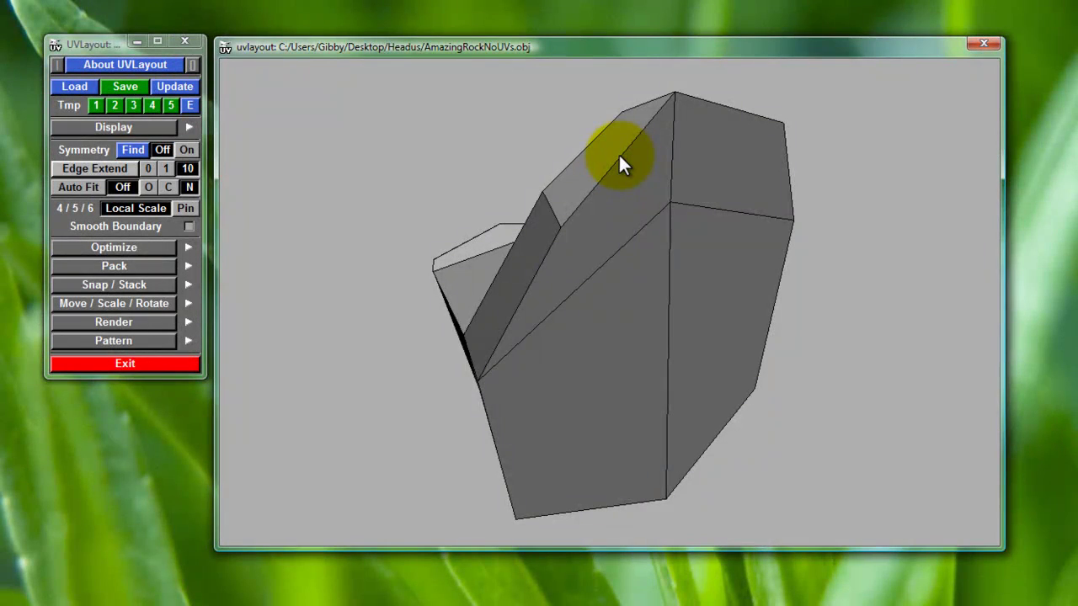
{"action": "left_click_drag", "start_coordinate": [620, 162], "coordinate": [716, 210]}
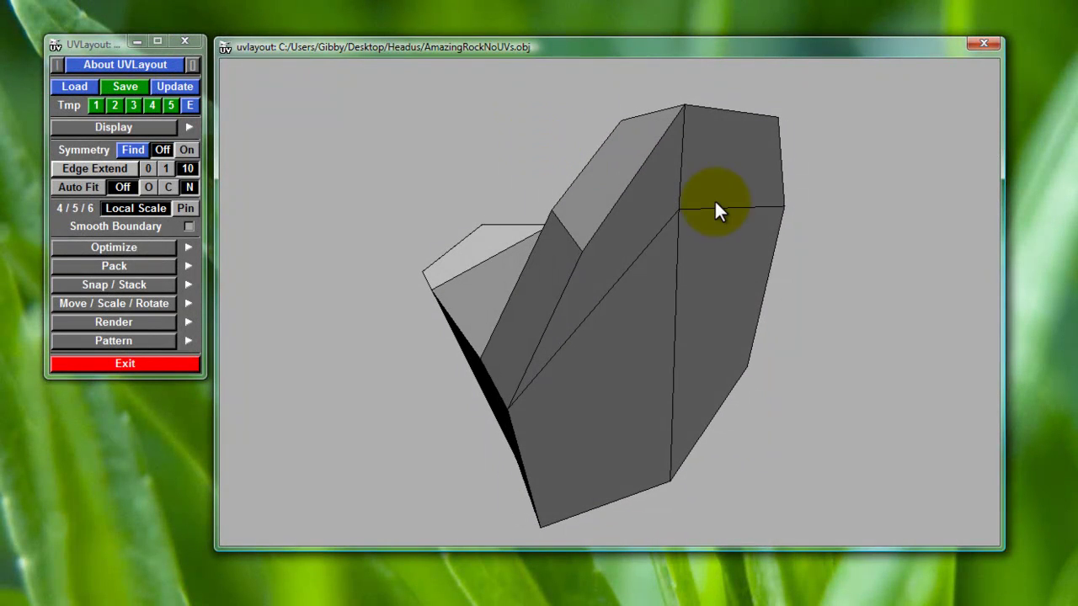
{"action": "left_click_drag", "start_coordinate": [861, 178], "coordinate": [854, 251]}
{"action": "left_click_drag", "start_coordinate": [852, 298], "coordinate": [810, 217]}
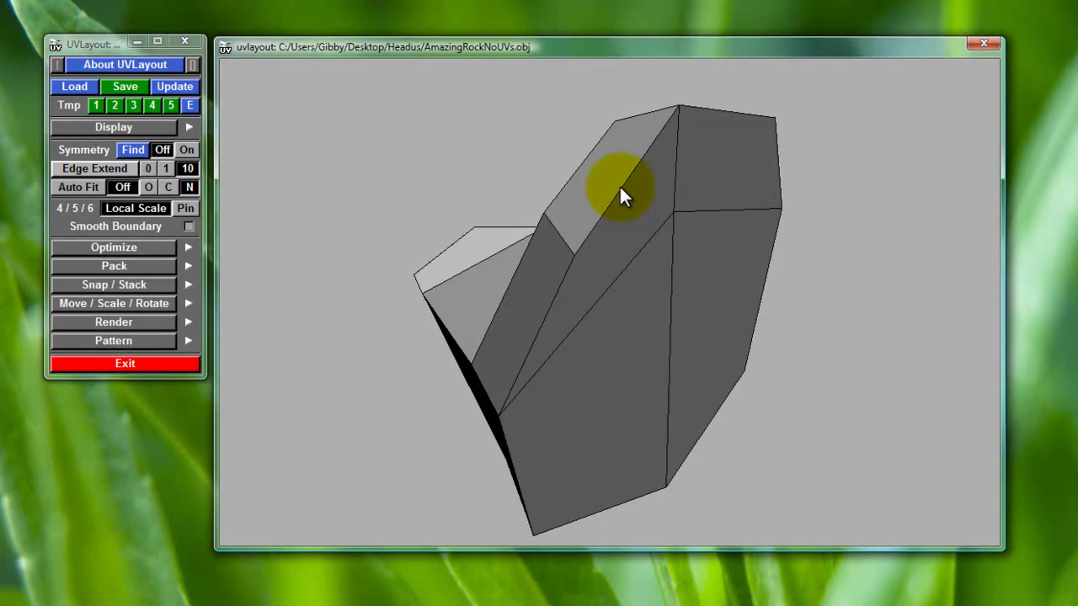
- Cut the ridge edge near the rock's top with C and orbit to check the outlined slice
{"action": "key", "text": "c"}
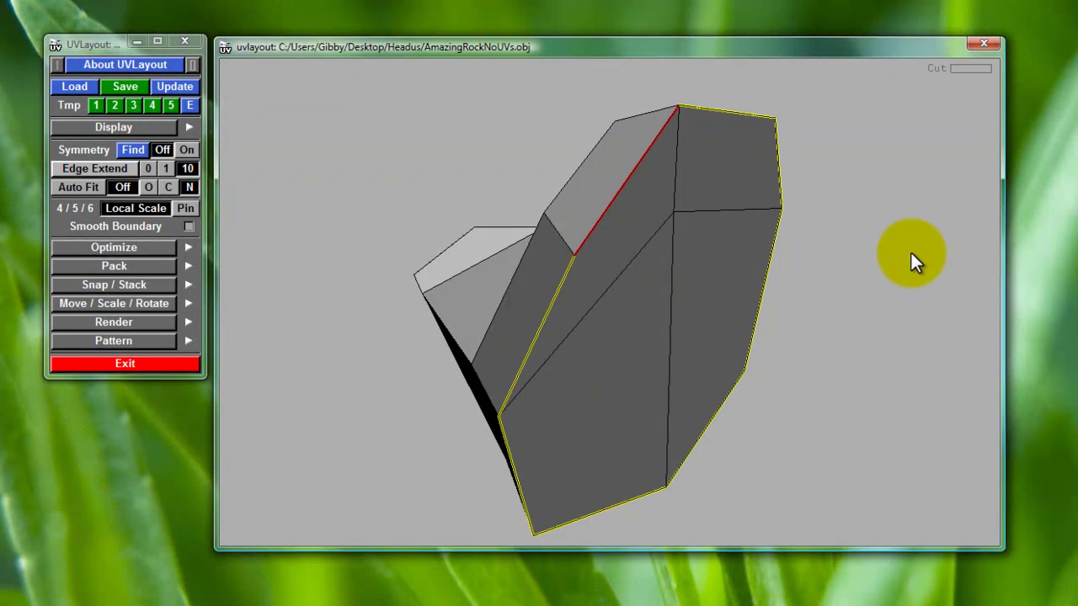
{"action": "left_click_drag", "start_coordinate": [911, 253], "coordinate": [848, 209]}
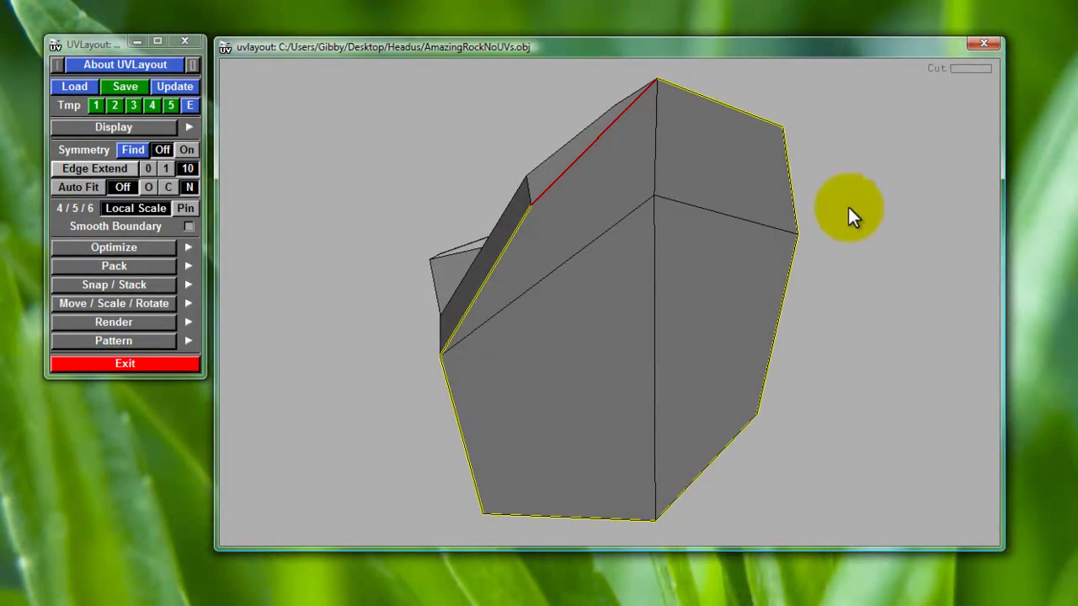
{"action": "left_click_drag", "start_coordinate": [645, 287], "coordinate": [911, 297]}
{"action": "left_click_drag", "start_coordinate": [876, 345], "coordinate": [713, 218]}
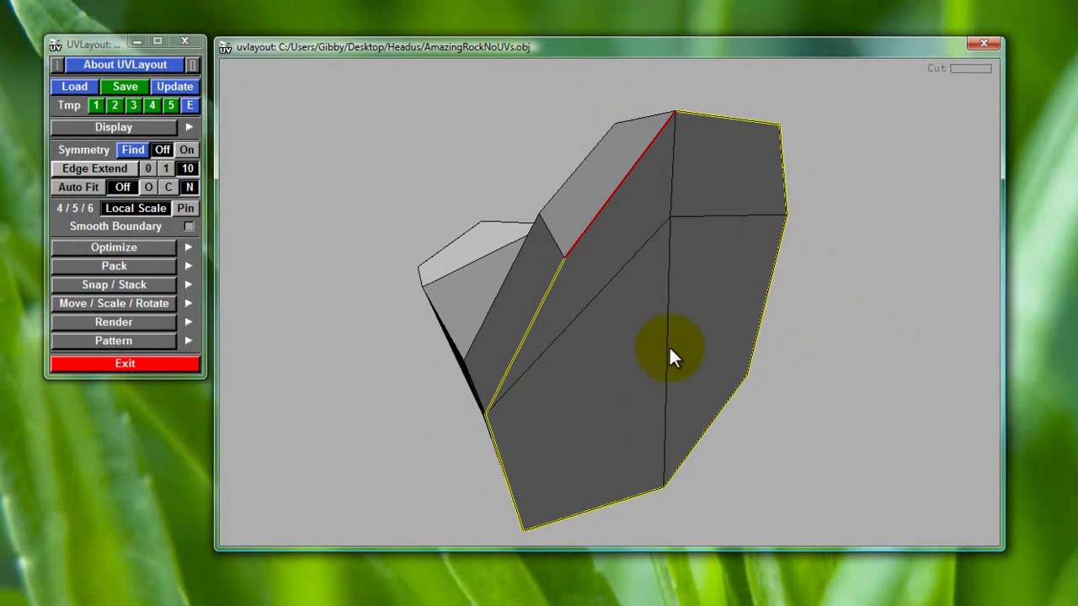
{"action": "left_click_drag", "start_coordinate": [669, 346], "coordinate": [744, 373]}
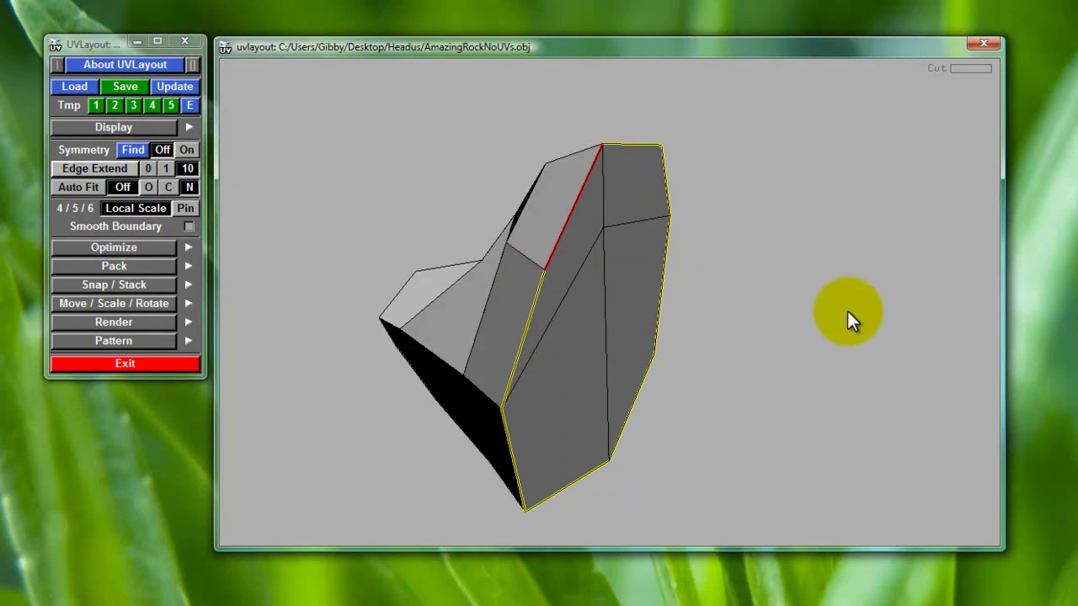
{"action": "left_click_drag", "start_coordinate": [848, 312], "coordinate": [653, 280]}
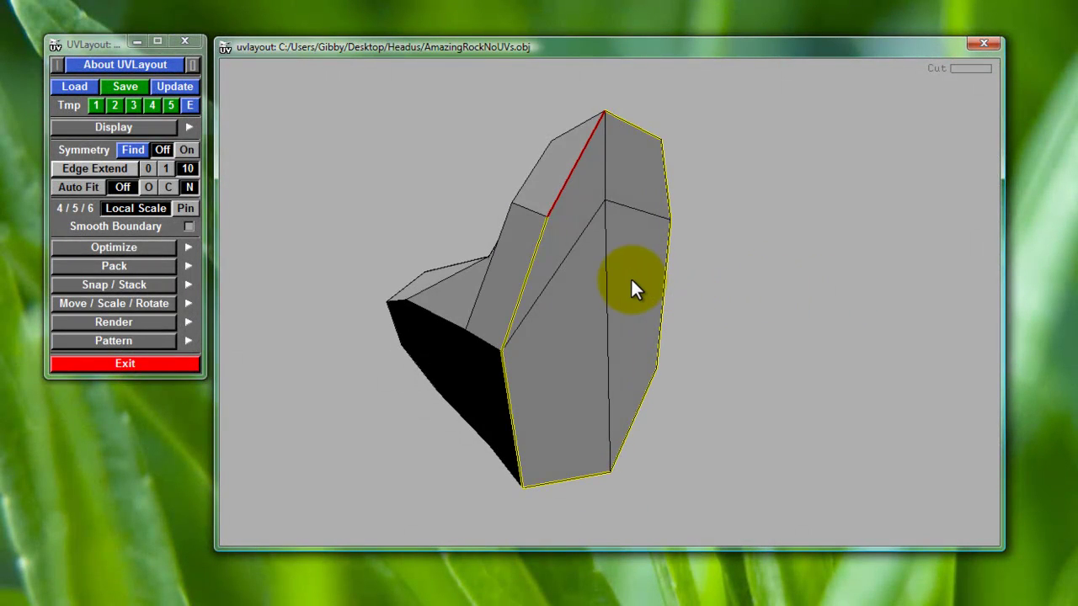
{"action": "left_click_drag", "start_coordinate": [621, 330], "coordinate": [658, 300]}
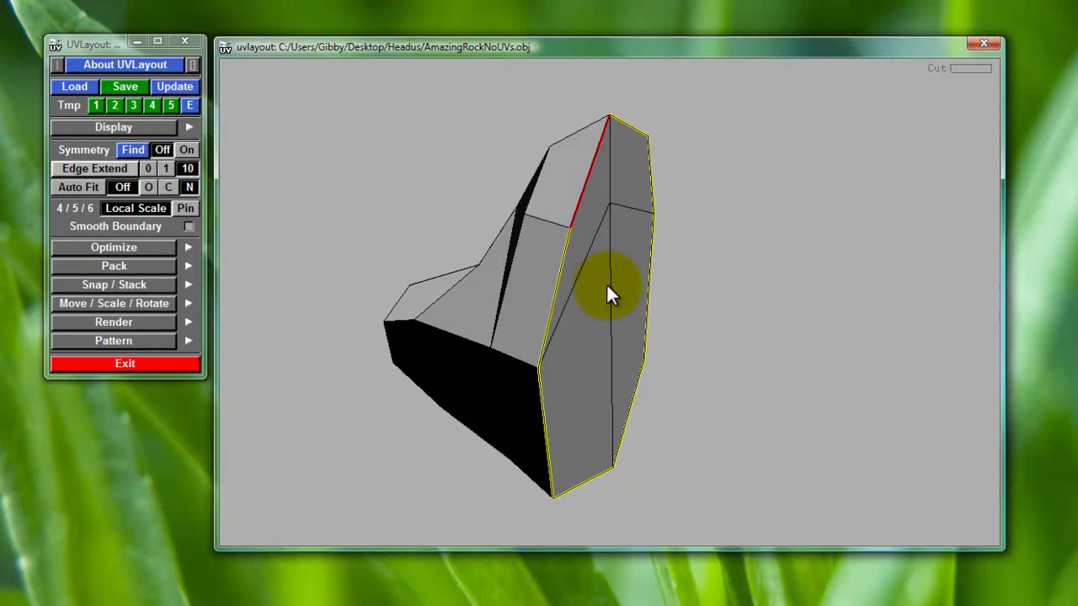
- Detach the outlined slice with D and orbit to view the separated piece
{"action": "key", "text": "d"}
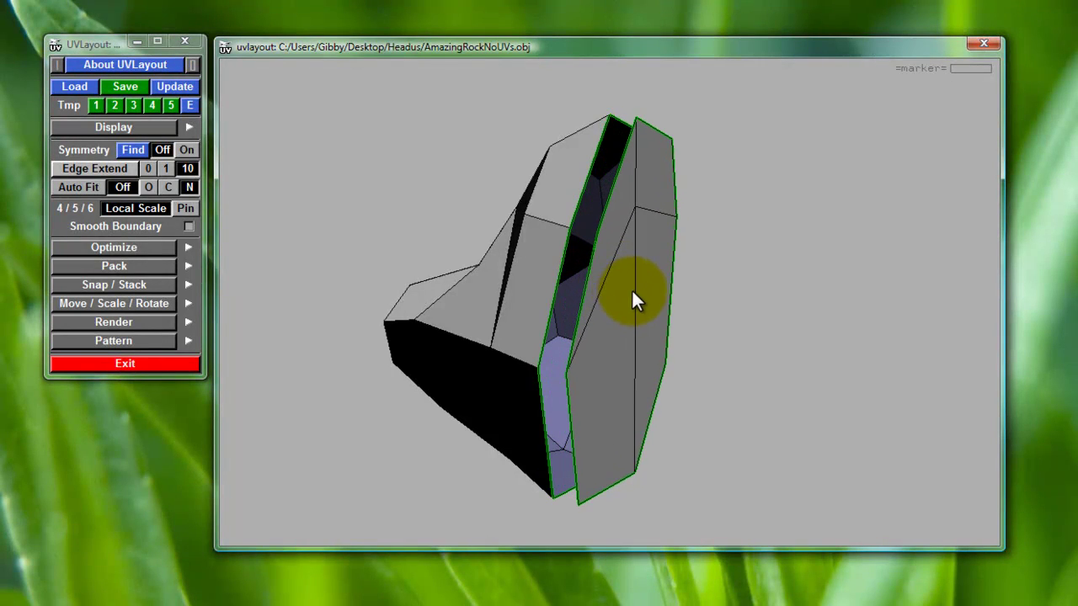
{"action": "left_click_drag", "start_coordinate": [635, 290], "coordinate": [907, 246]}
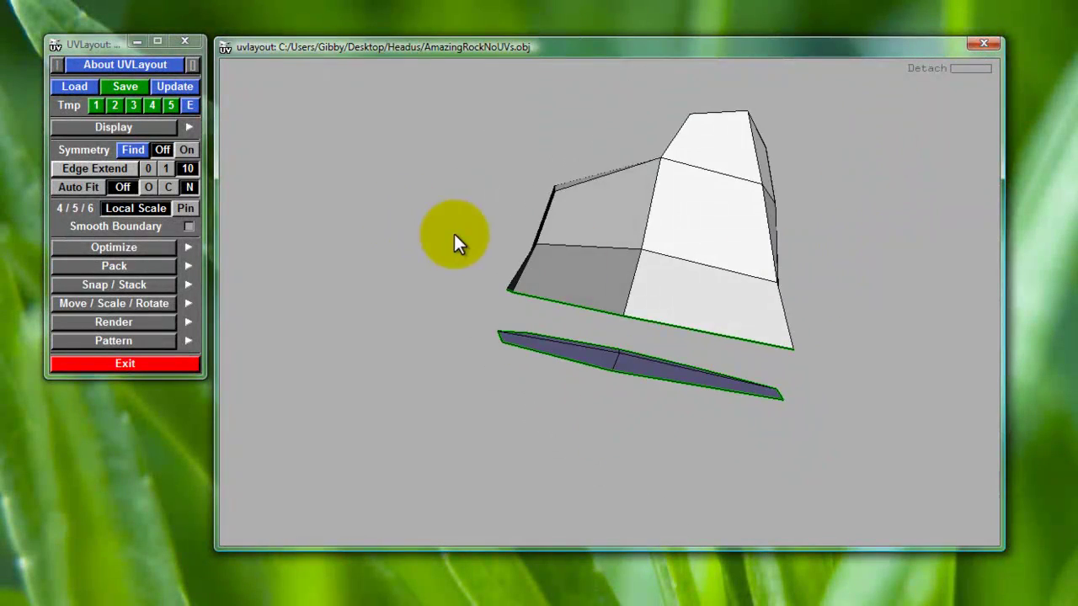